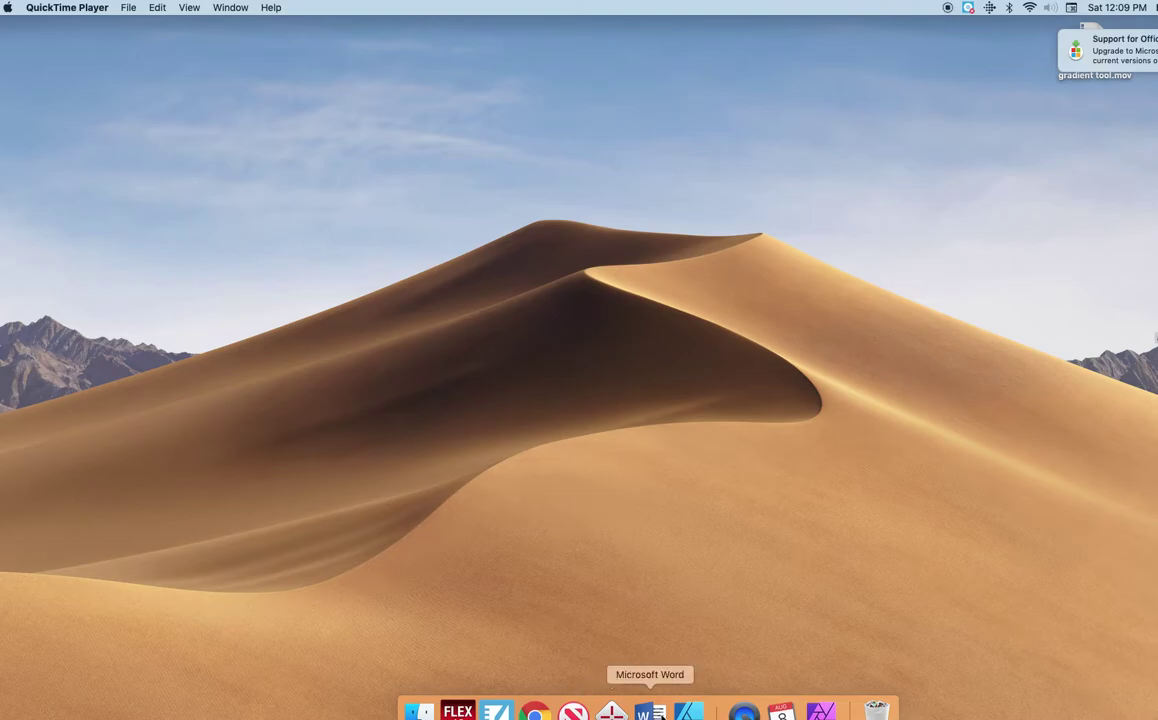
Go to Finder's Applications folder and launch Affinity Photo
{"action": "left_click", "coordinate": [334, 214]}
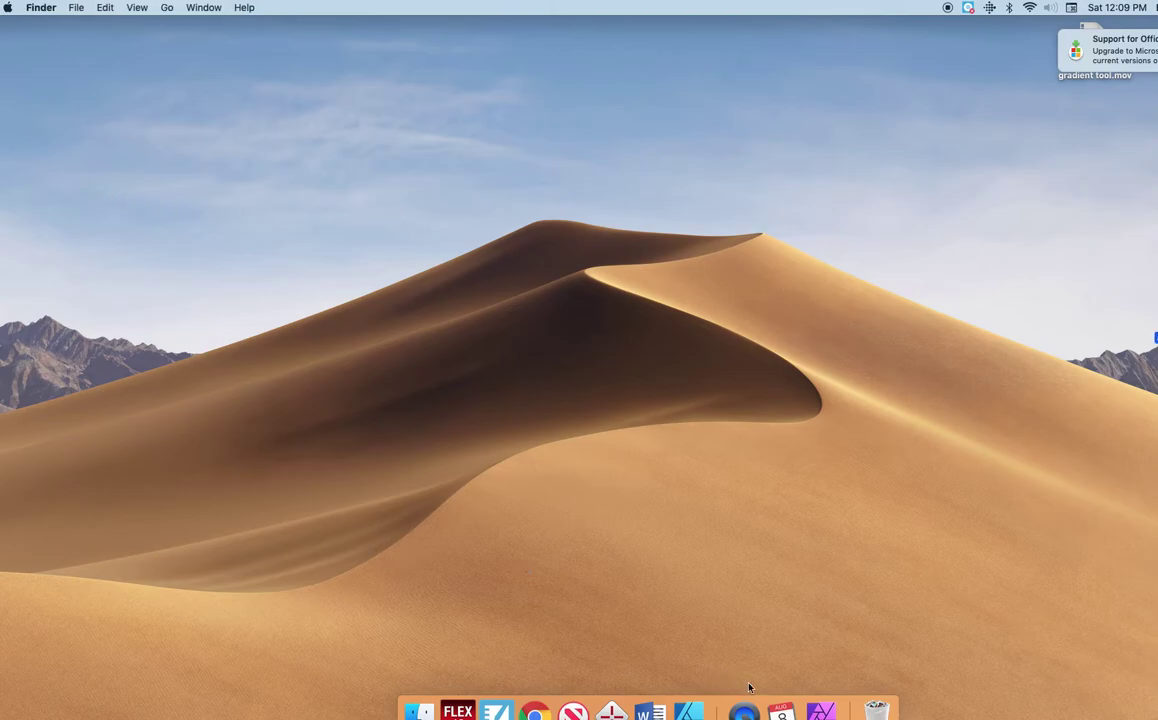
{"action": "left_click", "coordinate": [168, 8]}
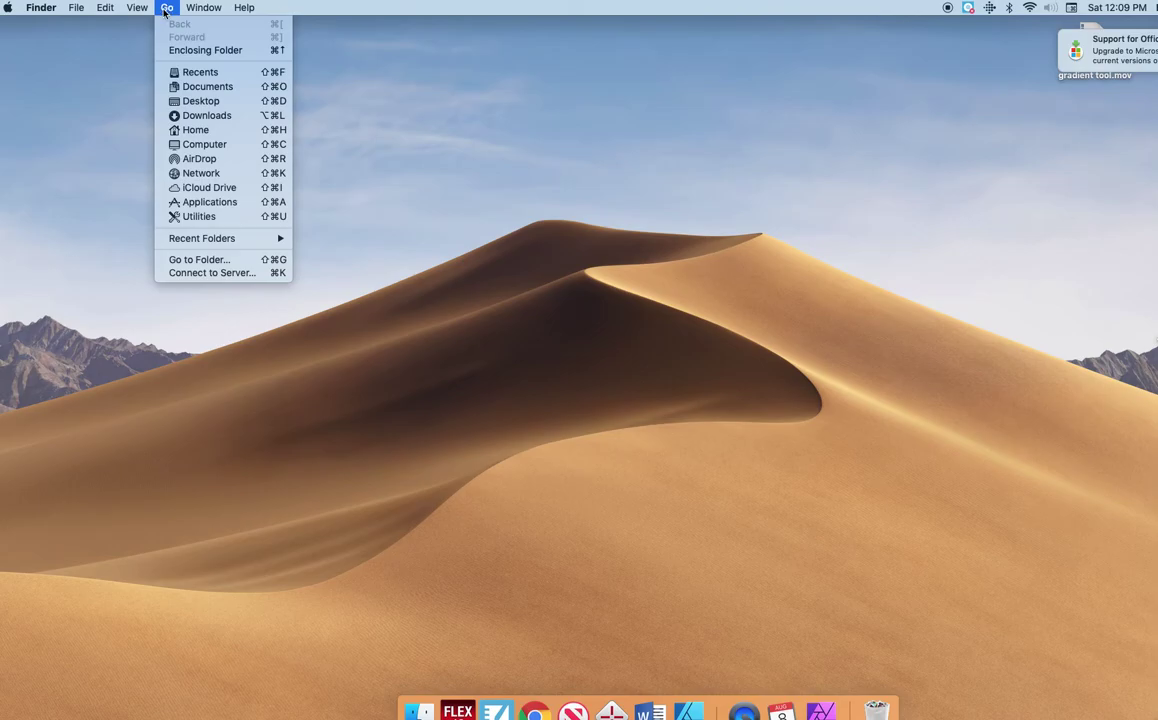
{"action": "left_click", "coordinate": [201, 203]}
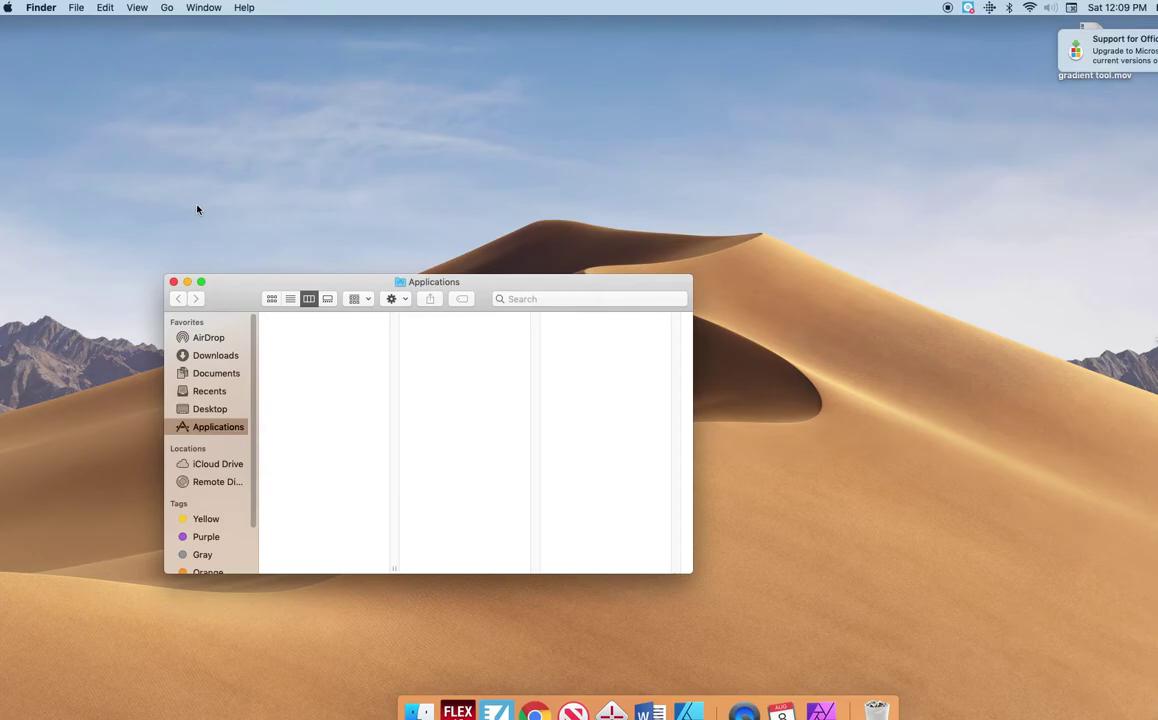
{"action": "left_click", "coordinate": [221, 431]}
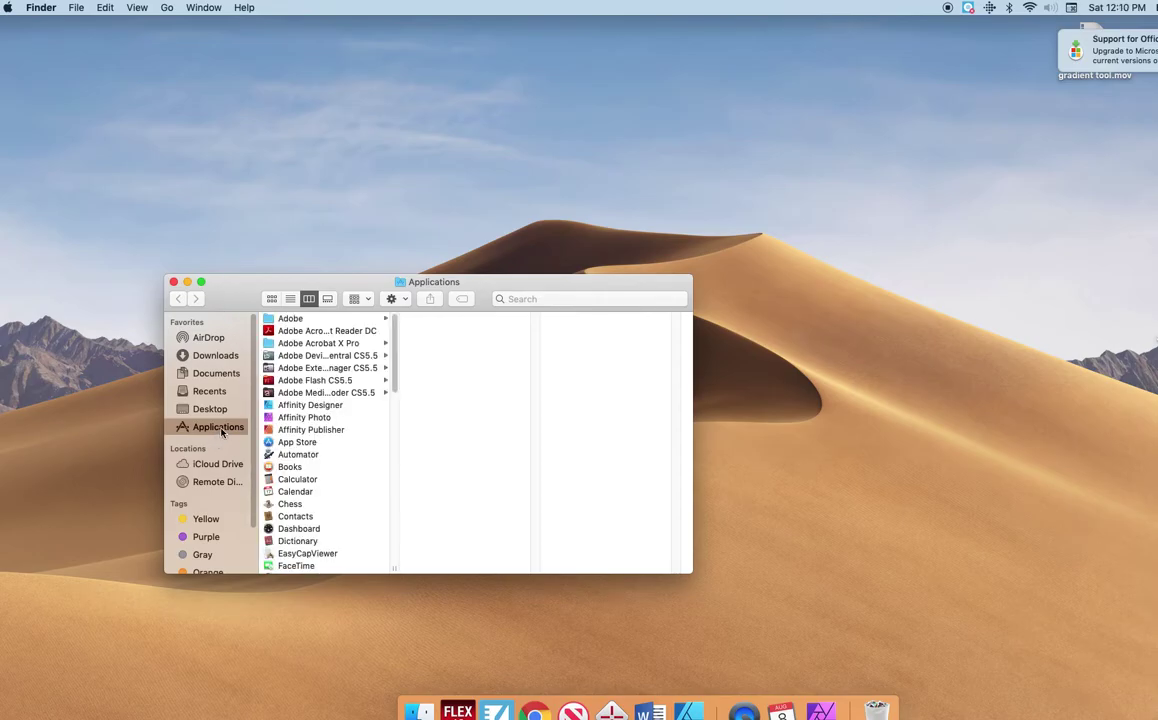
{"action": "left_click", "coordinate": [291, 419]}
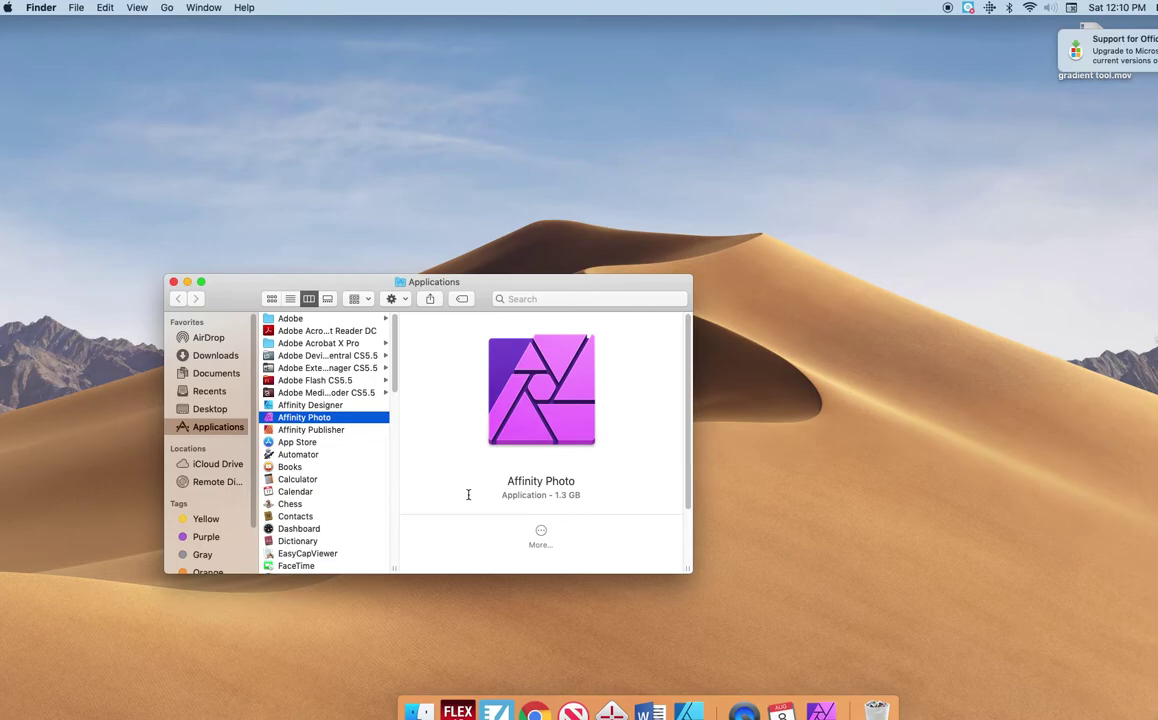
{"action": "double_click", "coordinate": [551, 424]}
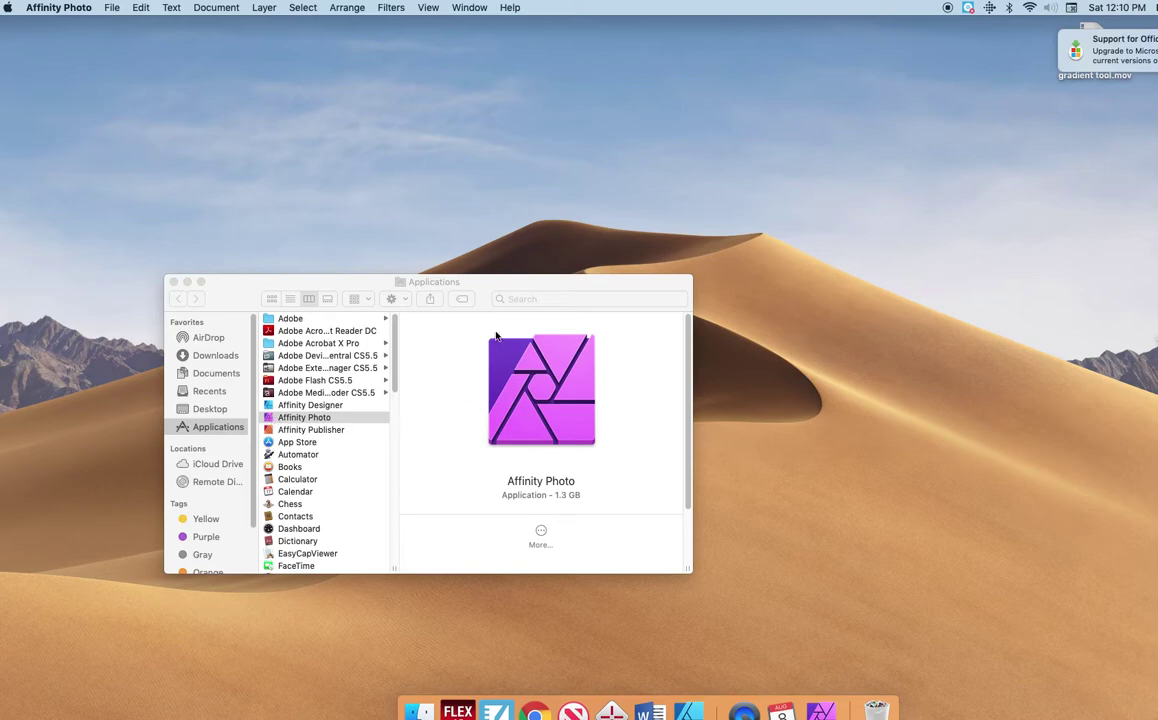
Create a new 7 × 5 in document at 300 DPI (2100 × 1500 px)
{"action": "left_click", "coordinate": [174, 283]}
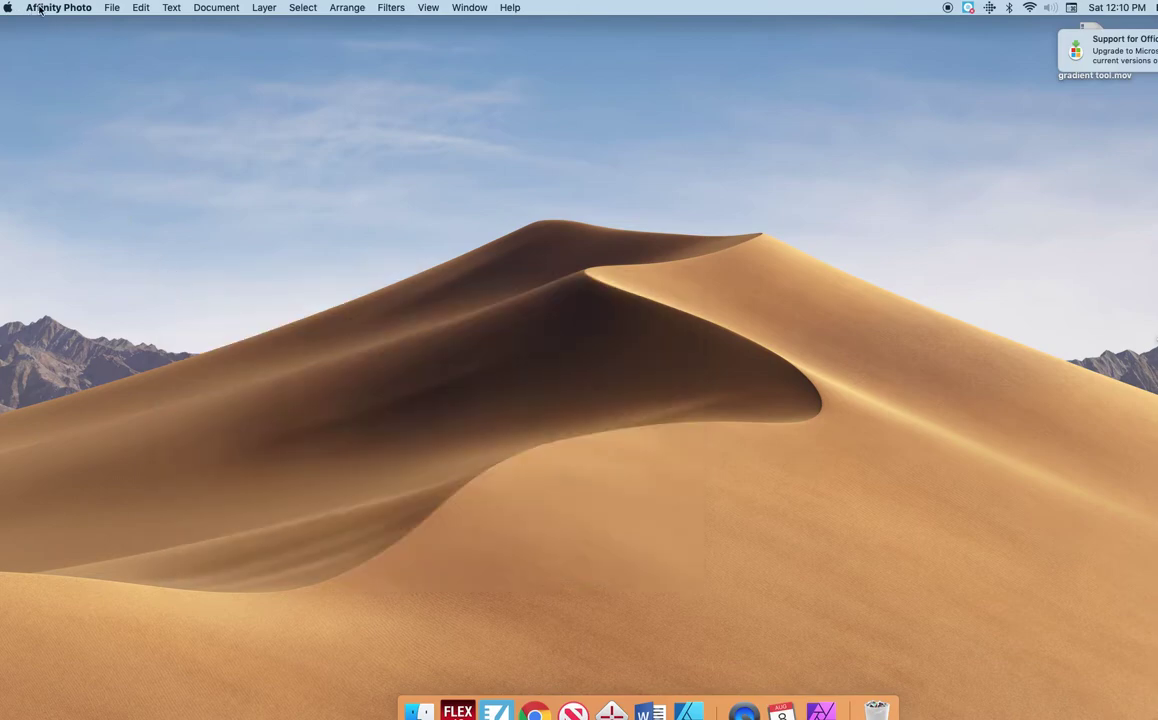
{"action": "left_click", "coordinate": [110, 8]}
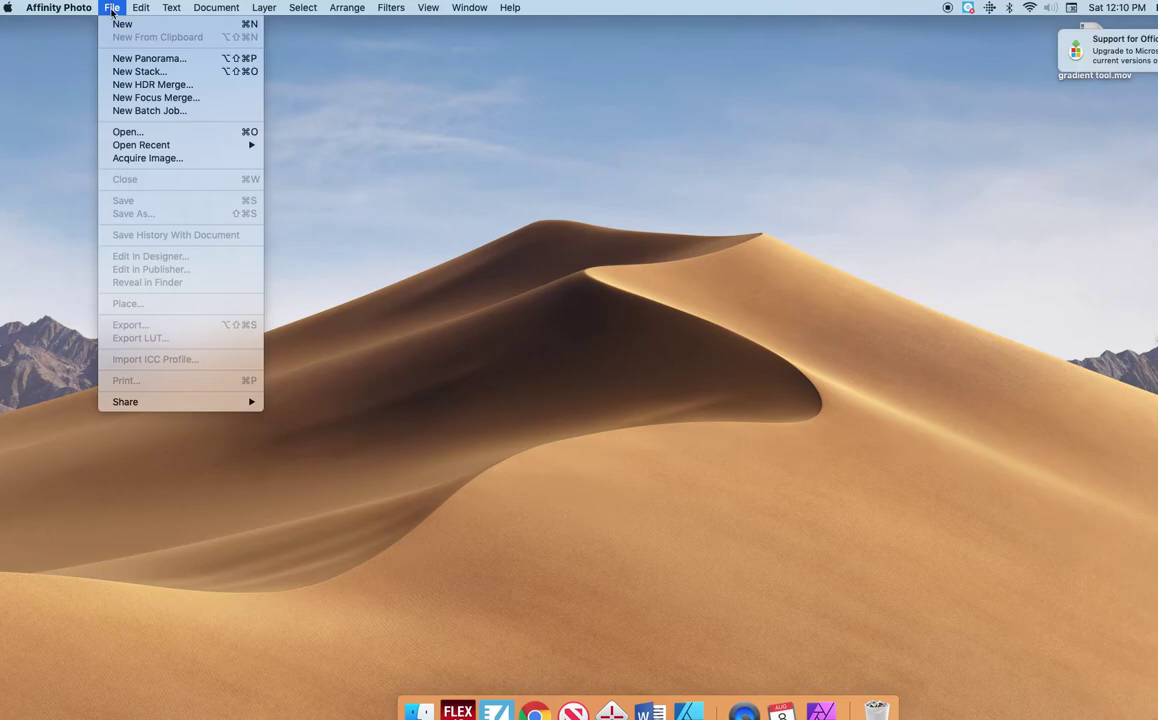
{"action": "left_click", "coordinate": [108, 24]}
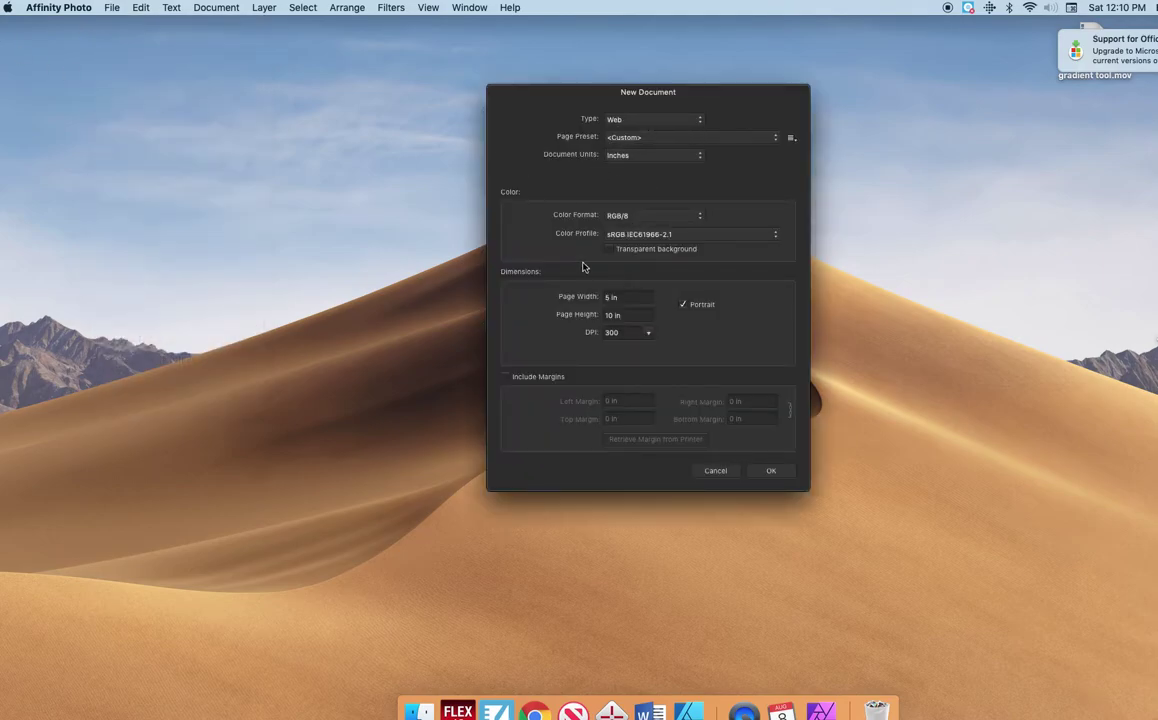
{"action": "double_click", "coordinate": [612, 315]}
{"action": "type", "text": "7"}
{"action": "double_click", "coordinate": [611, 296]}
{"action": "type", "text": "87"}
{"action": "left_click", "coordinate": [607, 316]}
{"action": "type", "text": "5"}
{"action": "left_click", "coordinate": [771, 472]}
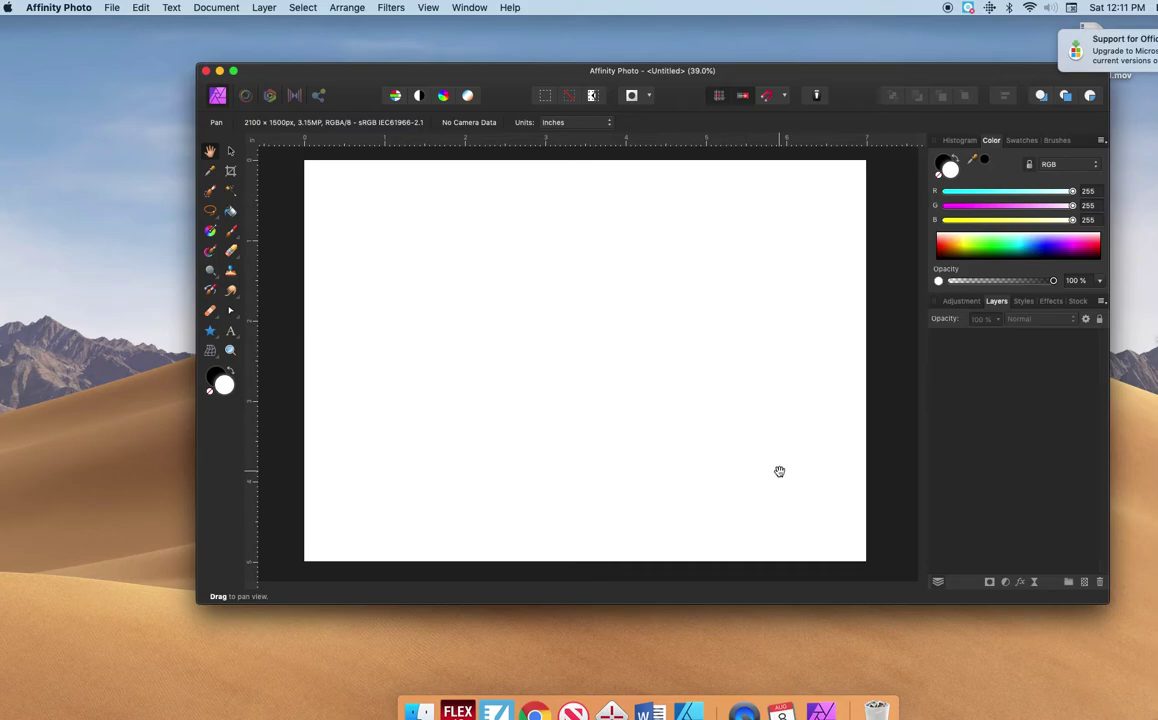
Select the Paint Brush Tool and set its width to 6 px
{"action": "left_click", "coordinate": [231, 232]}
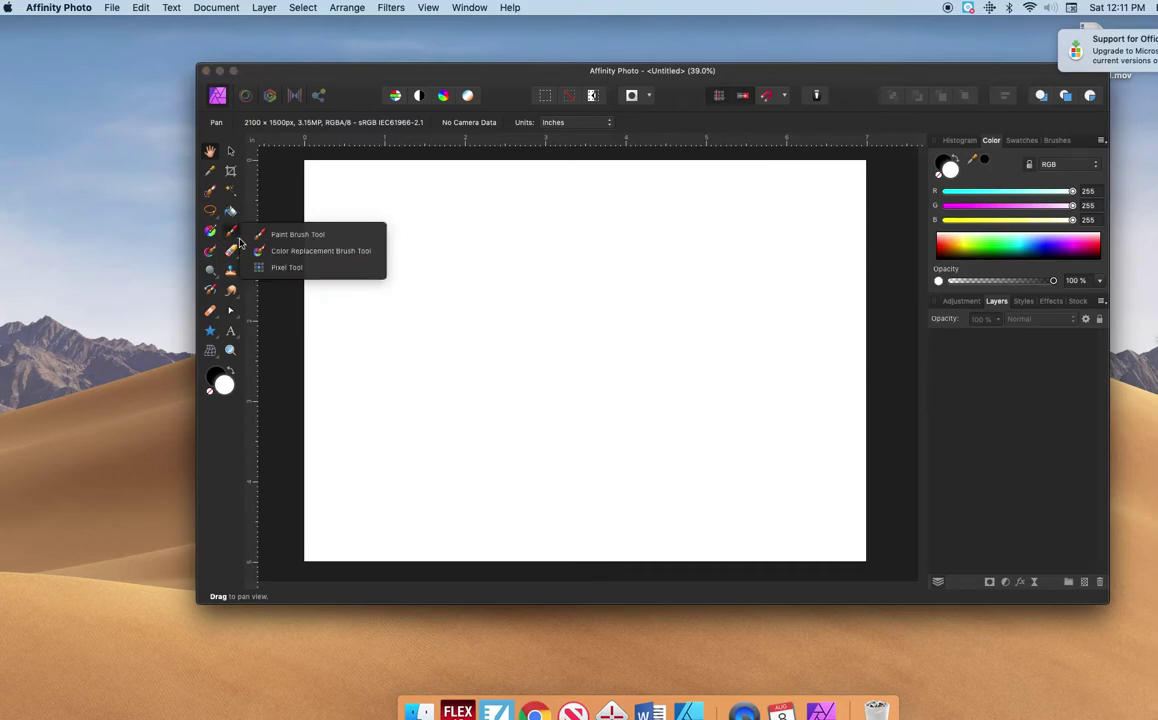
{"action": "left_click", "coordinate": [290, 235]}
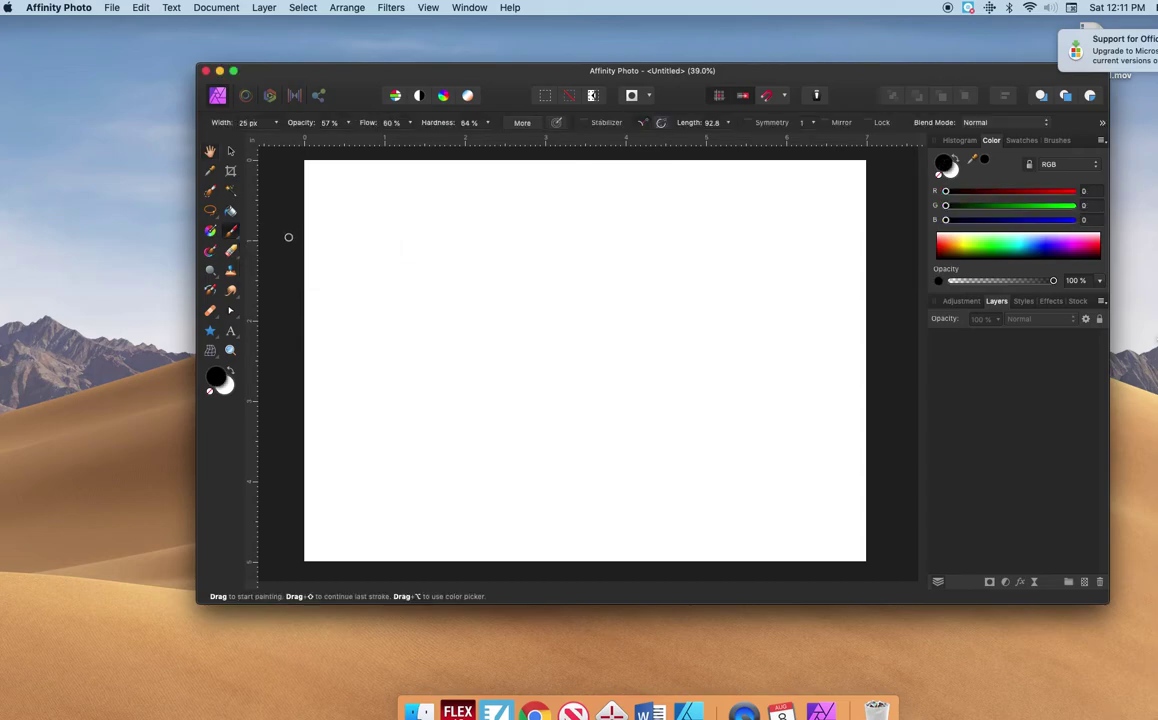
{"action": "left_click", "coordinate": [276, 122]}
{"action": "left_click_drag", "start_coordinate": [276, 140], "coordinate": [255, 142]}
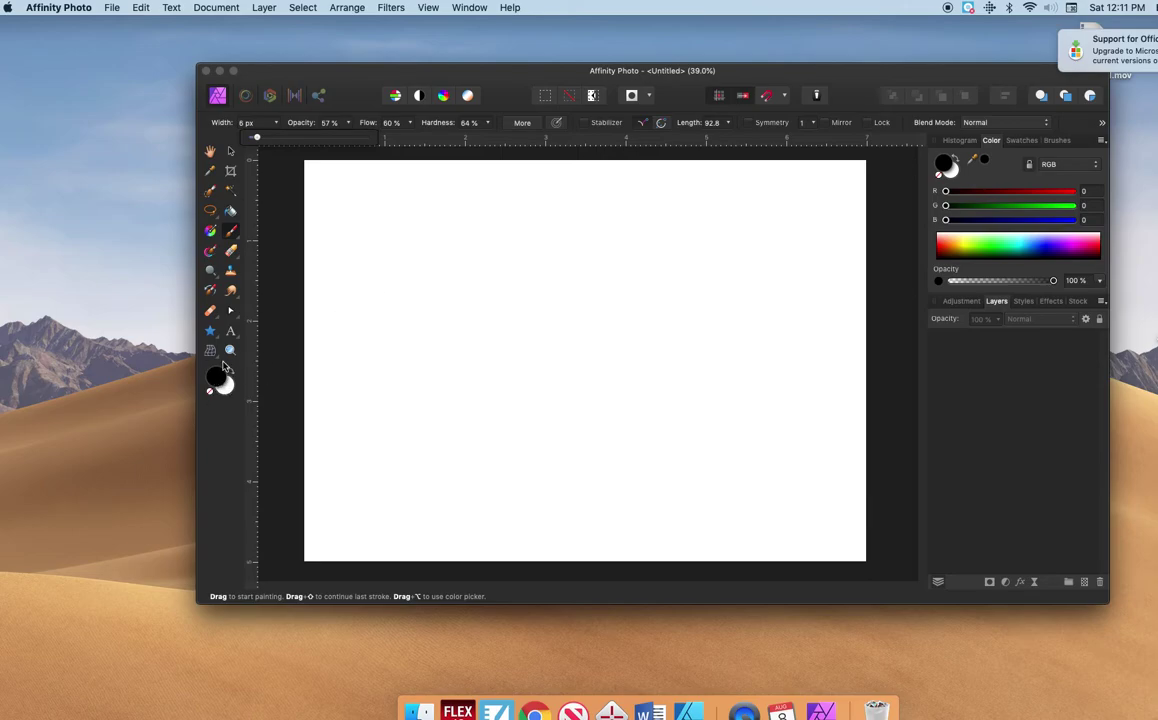
{"action": "left_click", "coordinate": [378, 285]}
Paint three closed loops: grey top-left, orange-red to its right, blue below
{"action": "mouse_move", "coordinate": [386, 258]}
{"action": "left_mouse_down"}
{"action": "mouse_move", "coordinate": [492, 383]}
{"action": "mouse_move", "coordinate": [528, 289]}
{"action": "mouse_move", "coordinate": [448, 250]}
{"action": "mouse_move", "coordinate": [396, 258]}
{"action": "left_mouse_up"}
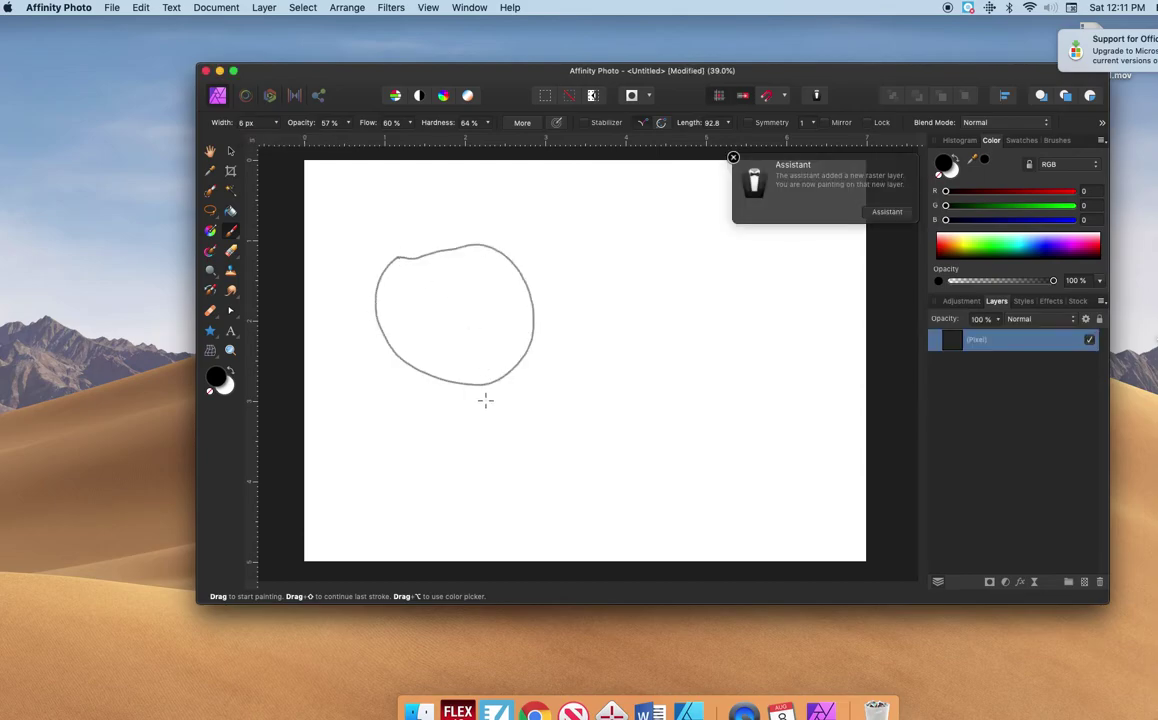
{"action": "left_click", "coordinate": [734, 158]}
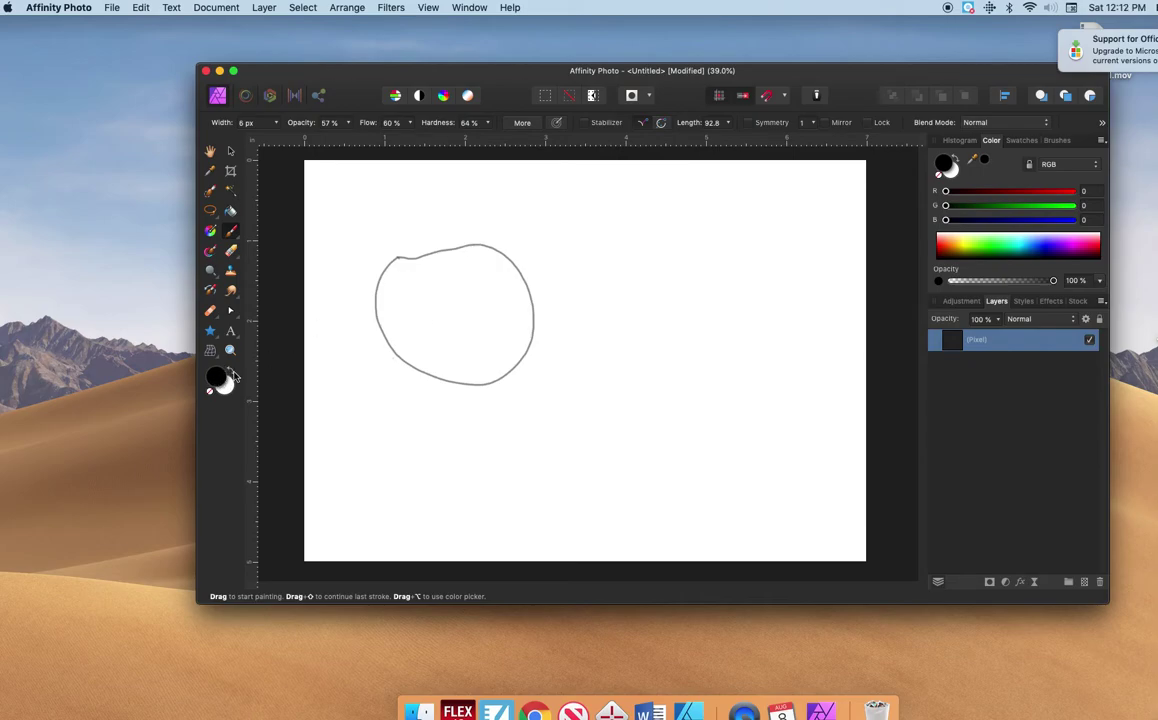
{"action": "left_click", "coordinate": [946, 251]}
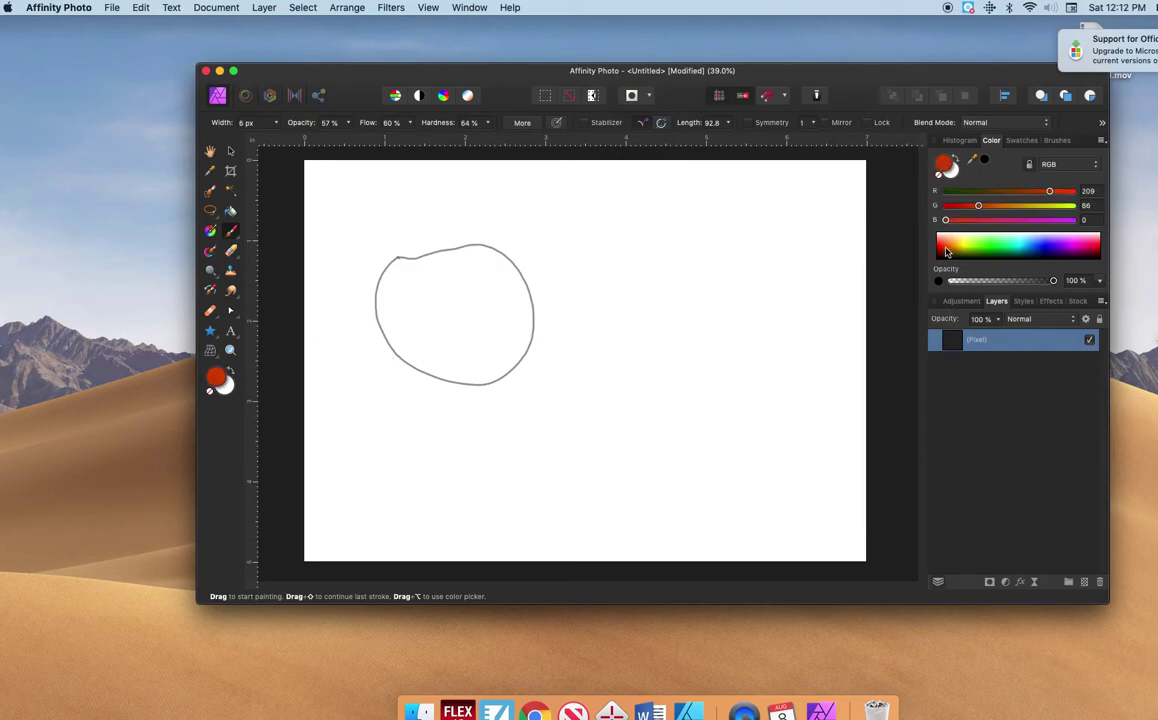
{"action": "mouse_move", "coordinate": [585, 281]}
{"action": "left_mouse_down"}
{"action": "mouse_move", "coordinate": [551, 346]}
{"action": "mouse_move", "coordinate": [679, 402]}
{"action": "mouse_move", "coordinate": [661, 299]}
{"action": "mouse_move", "coordinate": [585, 283]}
{"action": "left_mouse_up"}
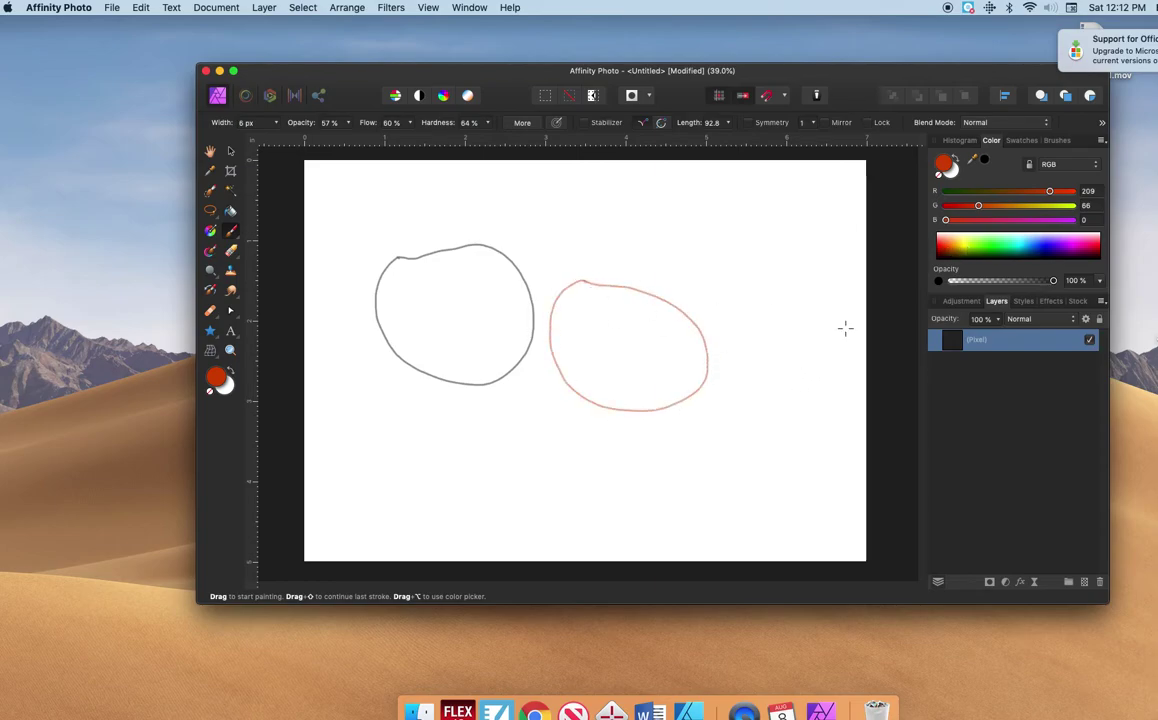
{"action": "left_click", "coordinate": [1044, 250]}
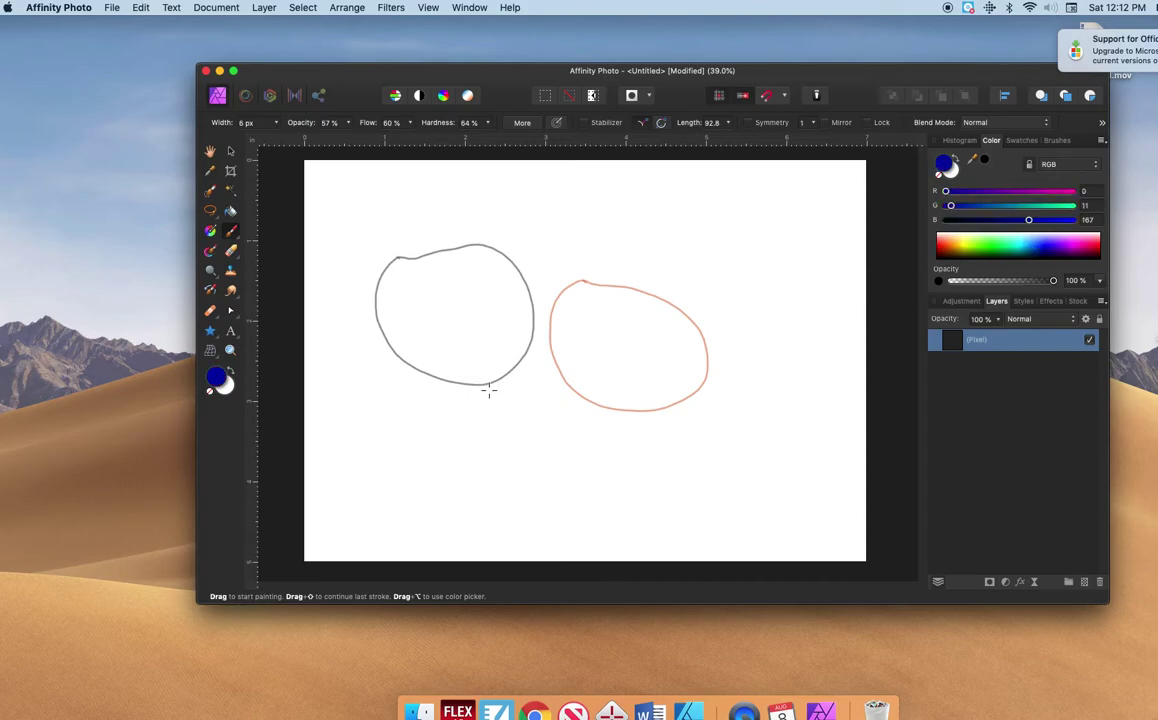
{"action": "mouse_move", "coordinate": [489, 390]}
{"action": "left_mouse_down"}
{"action": "mouse_move", "coordinate": [449, 407]}
{"action": "mouse_move", "coordinate": [514, 511]}
{"action": "mouse_move", "coordinate": [592, 448]}
{"action": "mouse_move", "coordinate": [484, 392]}
{"action": "left_mouse_up"}
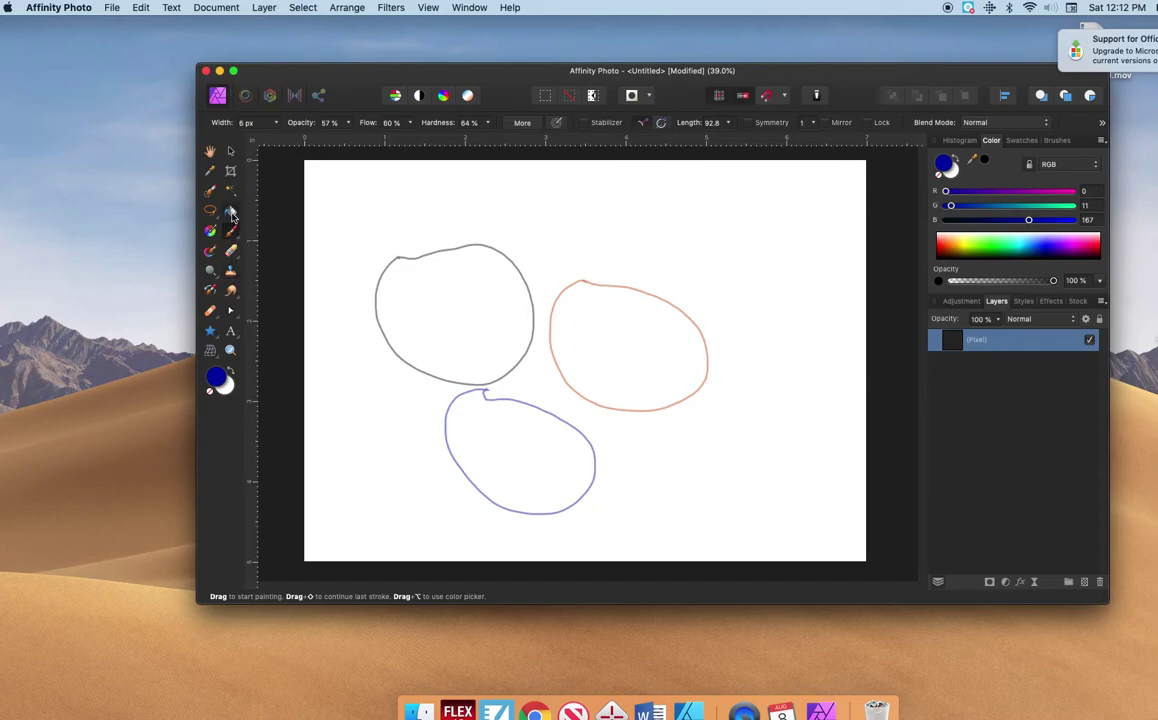
{"action": "left_click", "coordinate": [231, 213]}
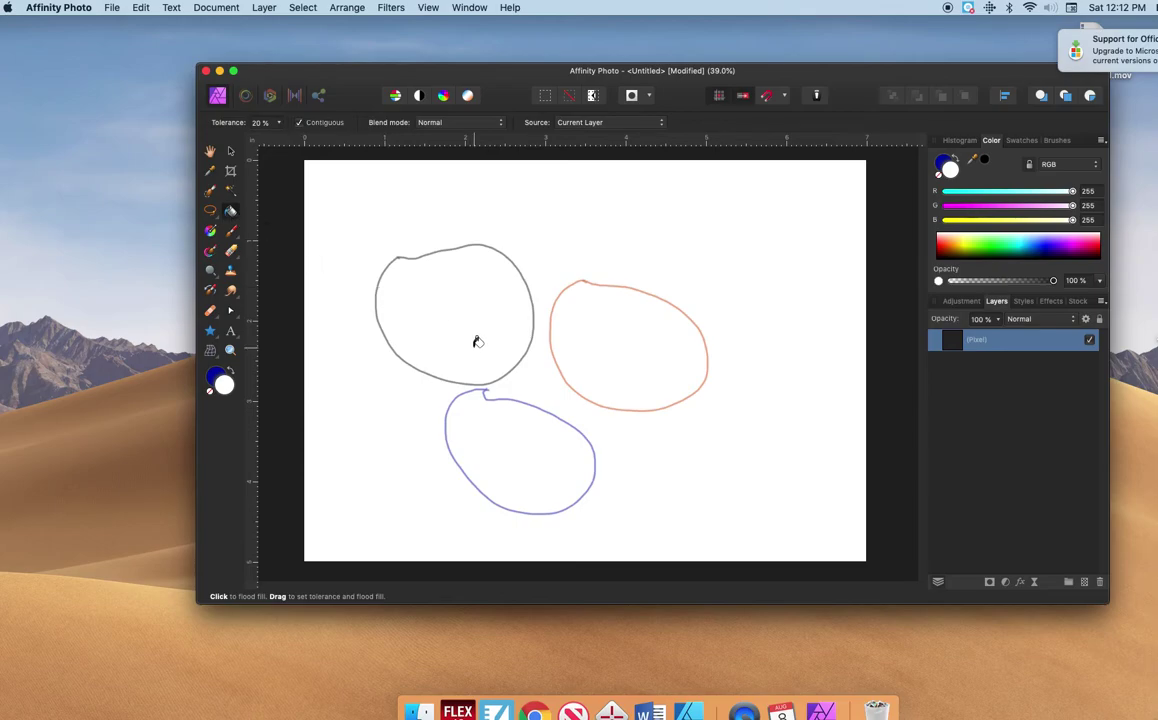
Flood-fill the blobs blue and green, then recolour all three magenta
{"action": "left_click", "coordinate": [217, 377]}
{"action": "left_click", "coordinate": [511, 415]}
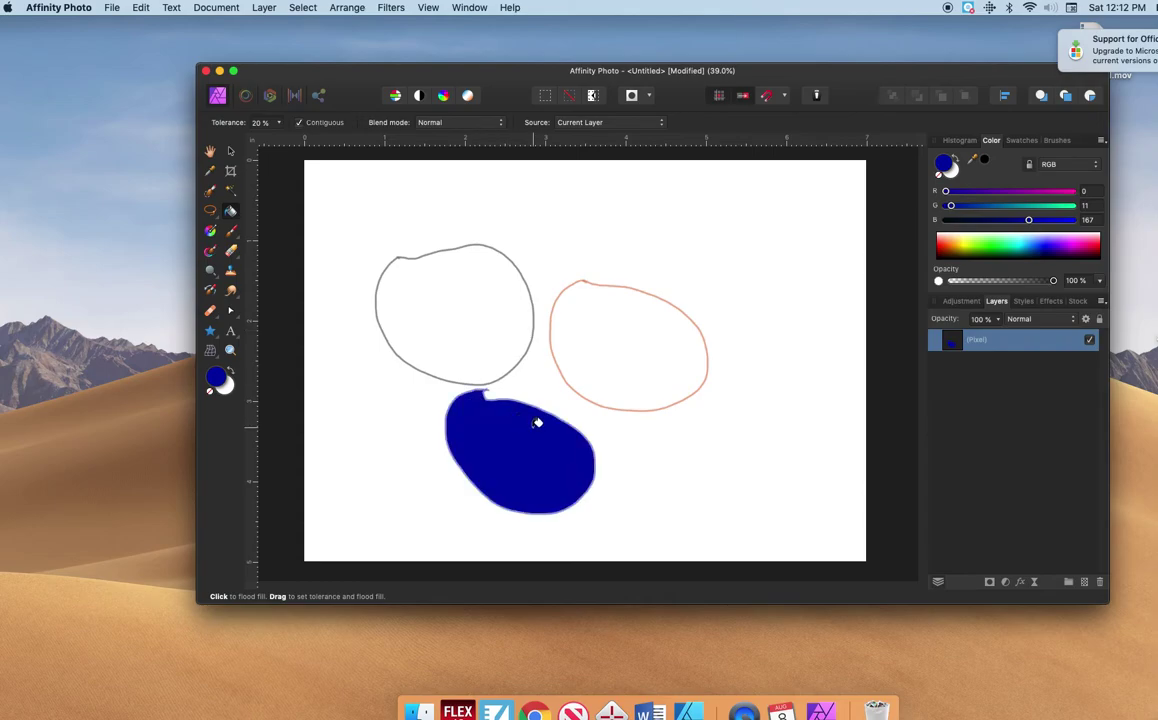
{"action": "left_click", "coordinate": [450, 291]}
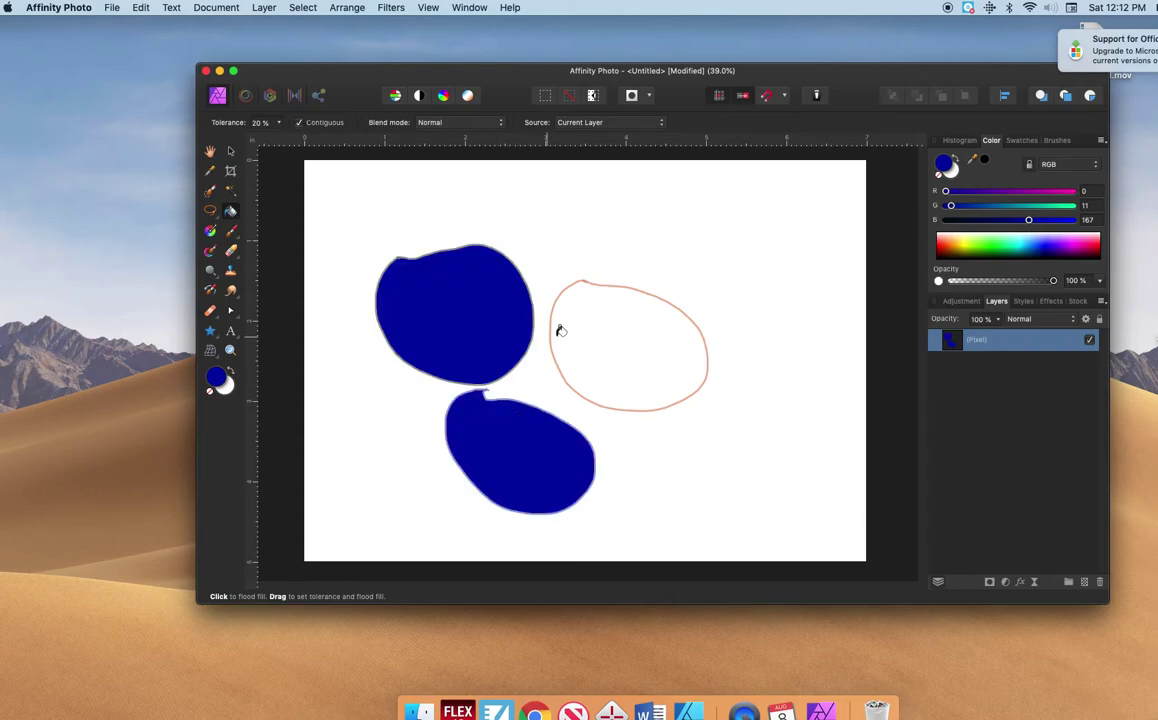
{"action": "left_click", "coordinate": [625, 336]}
{"action": "left_click", "coordinate": [987, 249]}
{"action": "left_click", "coordinate": [605, 300]}
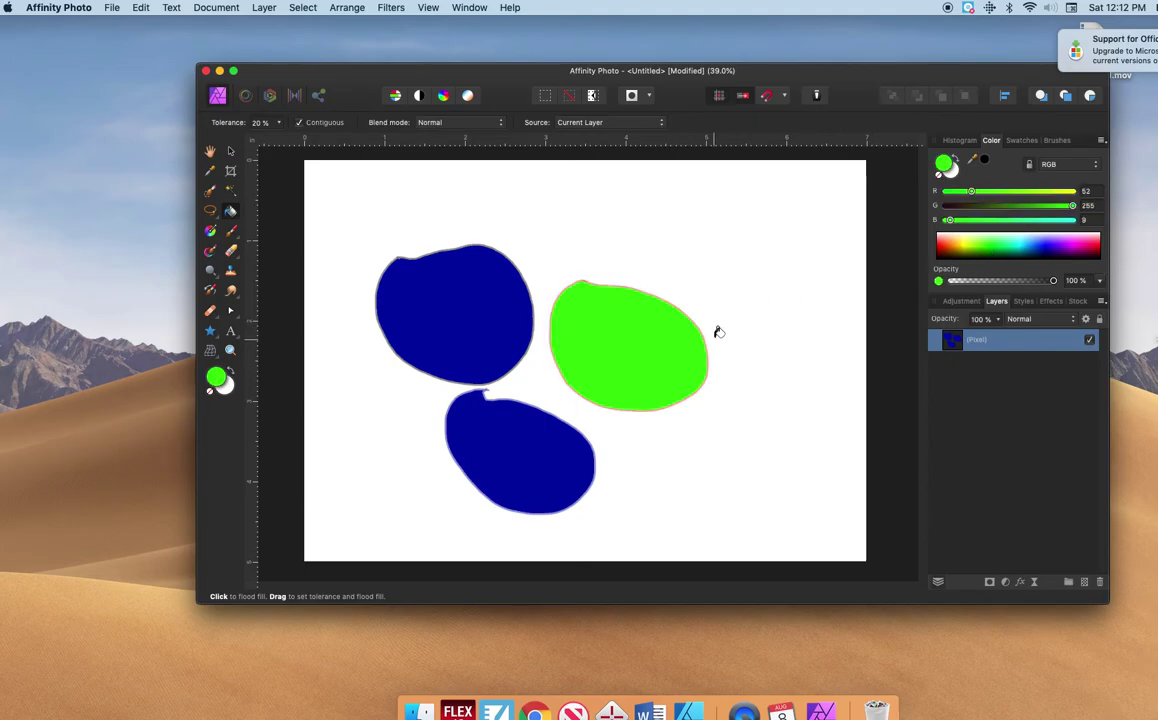
{"action": "left_click", "coordinate": [1072, 246]}
{"action": "left_click", "coordinate": [465, 292]}
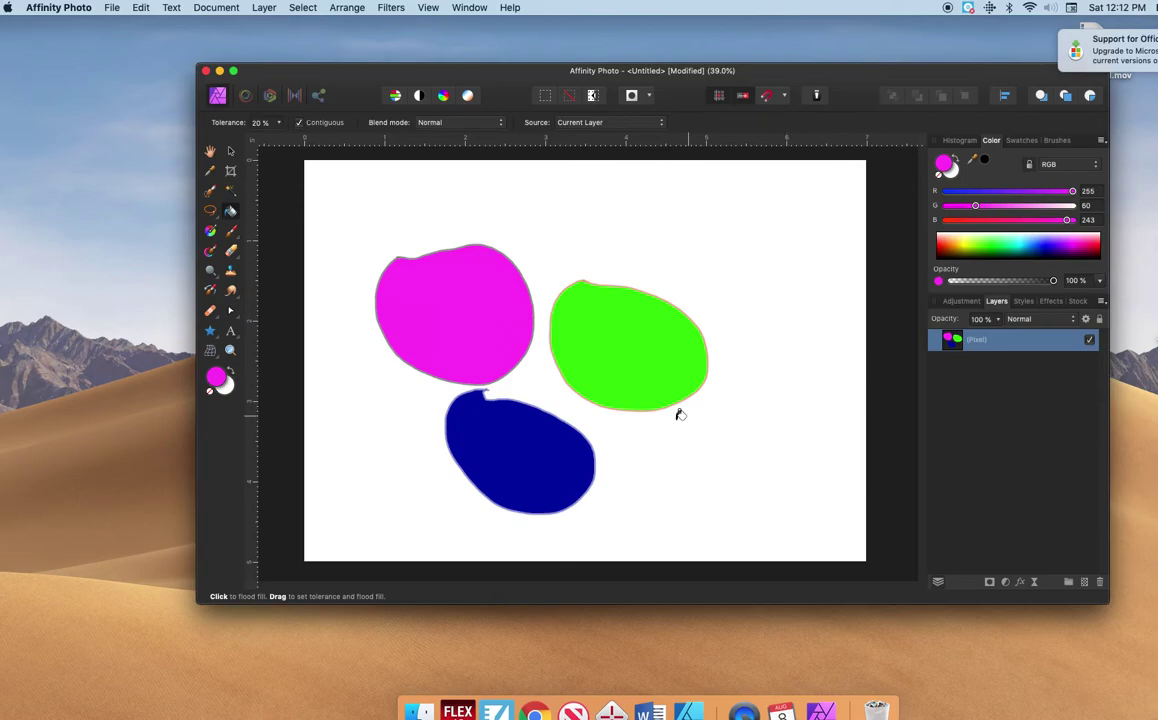
{"action": "left_click", "coordinate": [551, 457]}
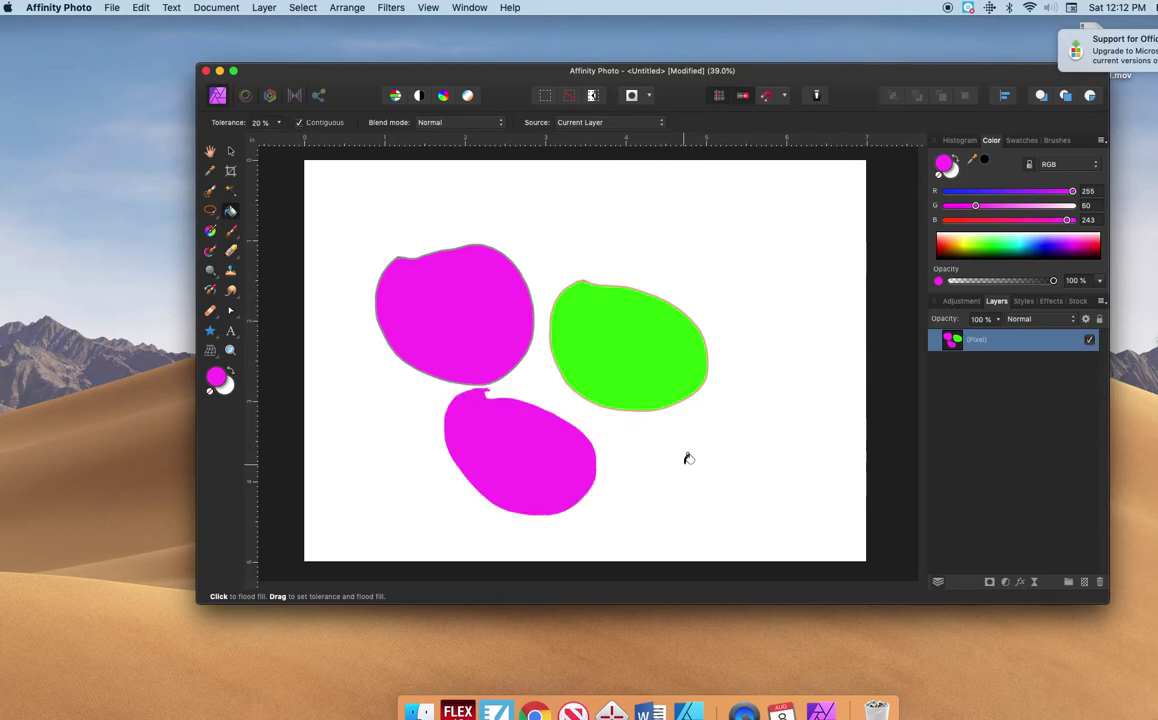
{"action": "left_click", "coordinate": [665, 364]}
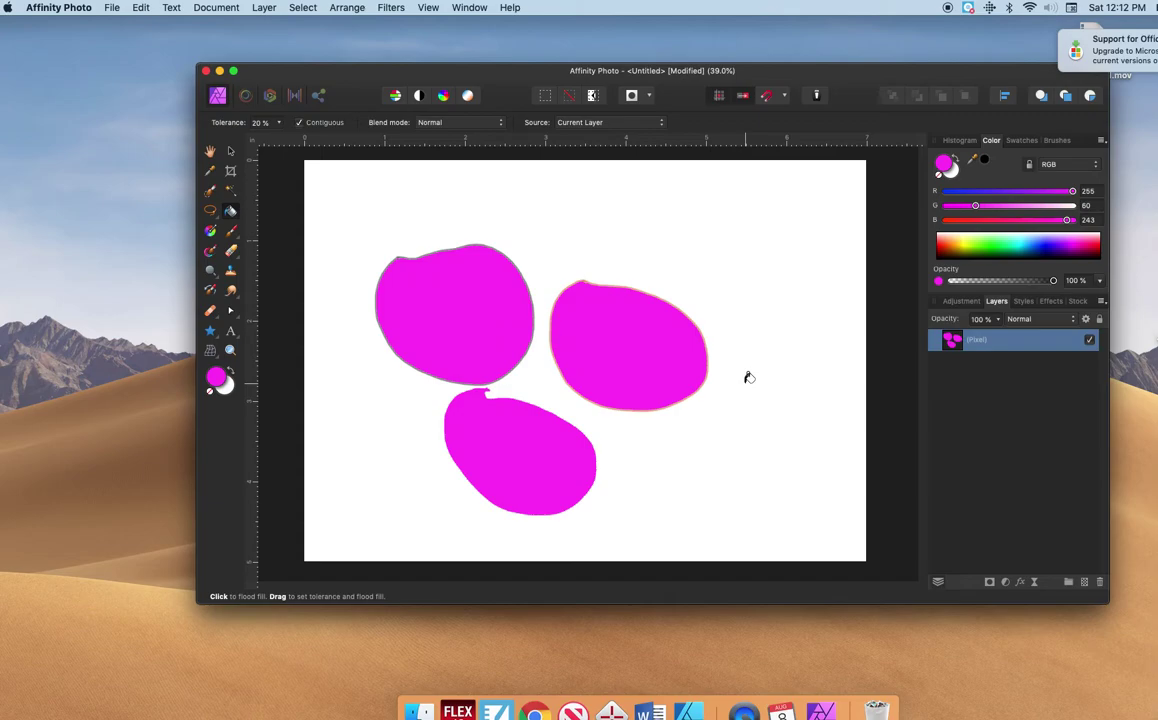
Paint and magenta-fill a small loop above the blobs, then delete the pixel layer
{"action": "left_click", "coordinate": [231, 231]}
{"action": "mouse_move", "coordinate": [443, 222]}
{"action": "left_mouse_down"}
{"action": "mouse_move", "coordinate": [527, 241]}
{"action": "mouse_move", "coordinate": [590, 204]}
{"action": "mouse_move", "coordinate": [483, 189]}
{"action": "mouse_move", "coordinate": [453, 225]}
{"action": "left_mouse_up"}
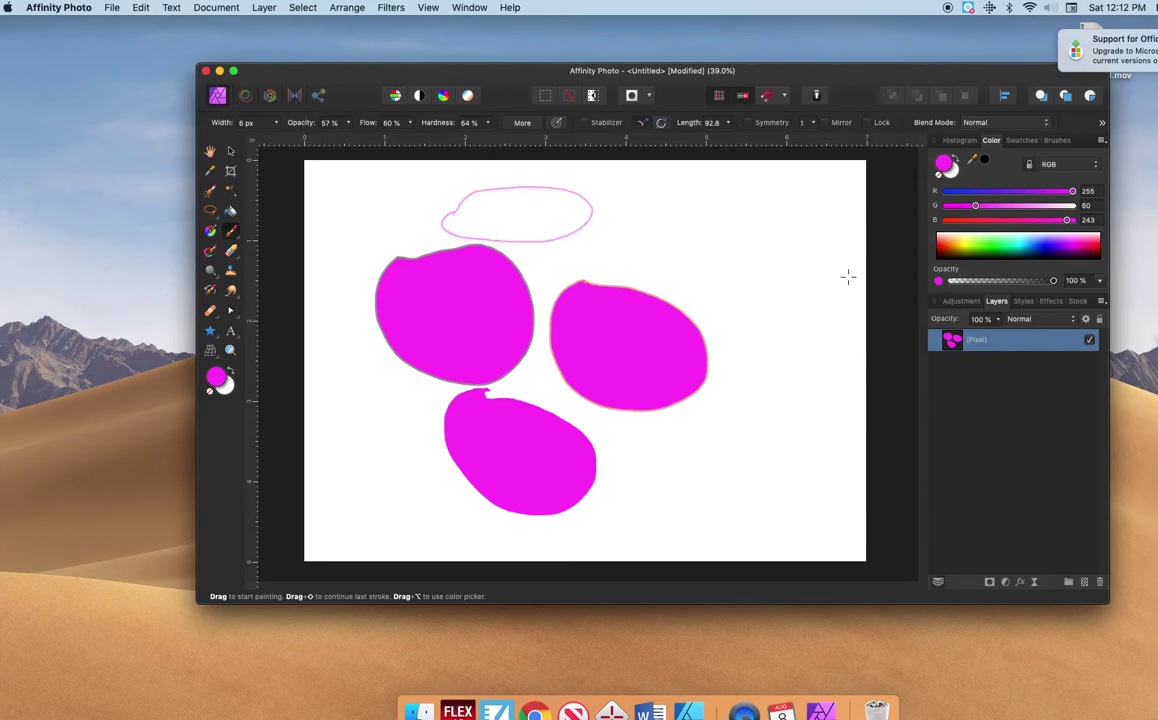
{"action": "left_click", "coordinate": [230, 211]}
{"action": "left_click", "coordinate": [534, 205]}
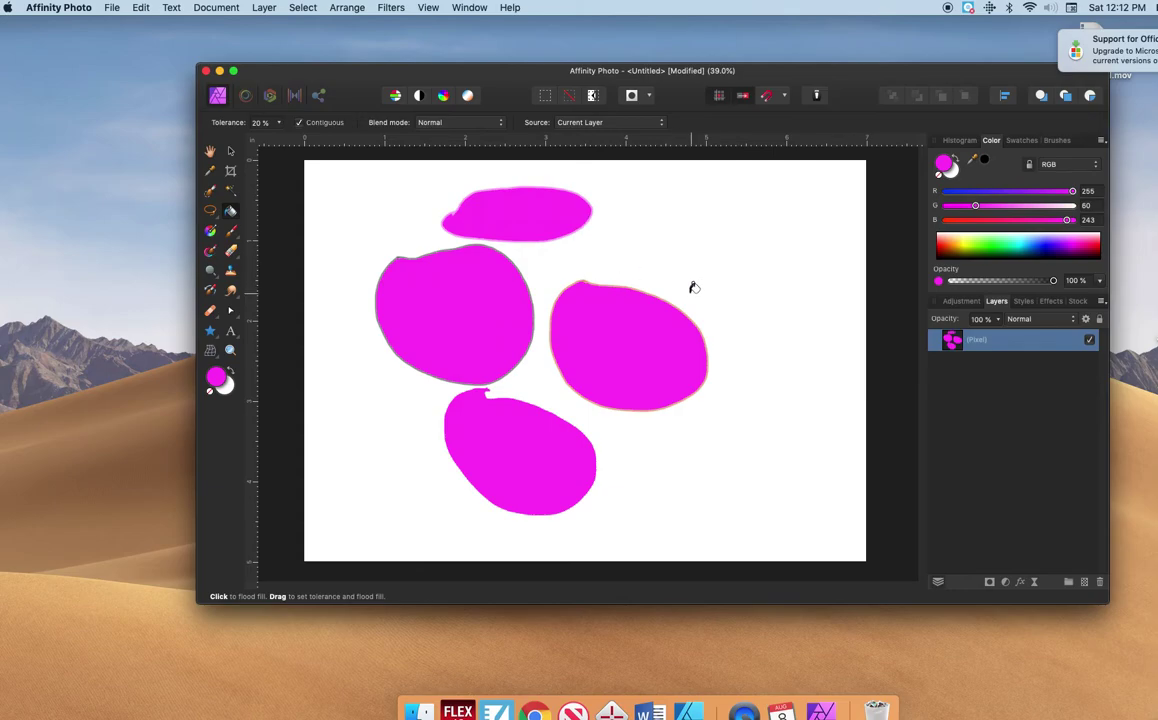
{"action": "key", "text": "Delete"}
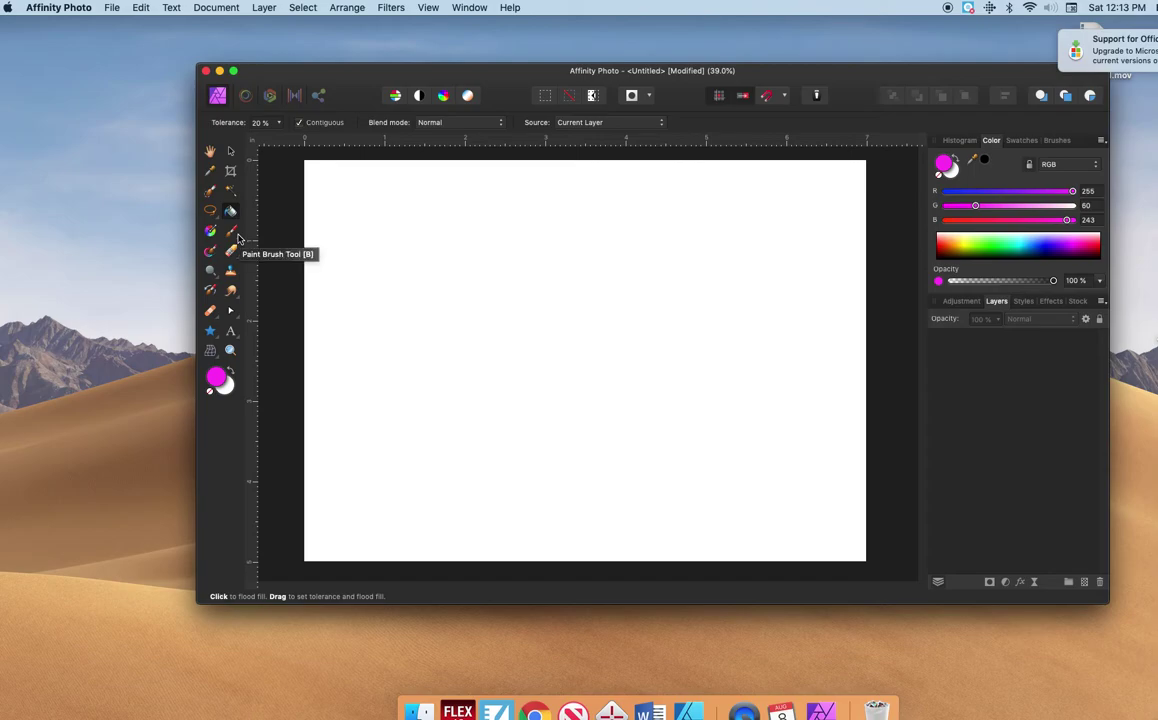
With the Paint Brush in near-black, draw a large C-shaped outline on the right
{"action": "right_click", "coordinate": [237, 236]}
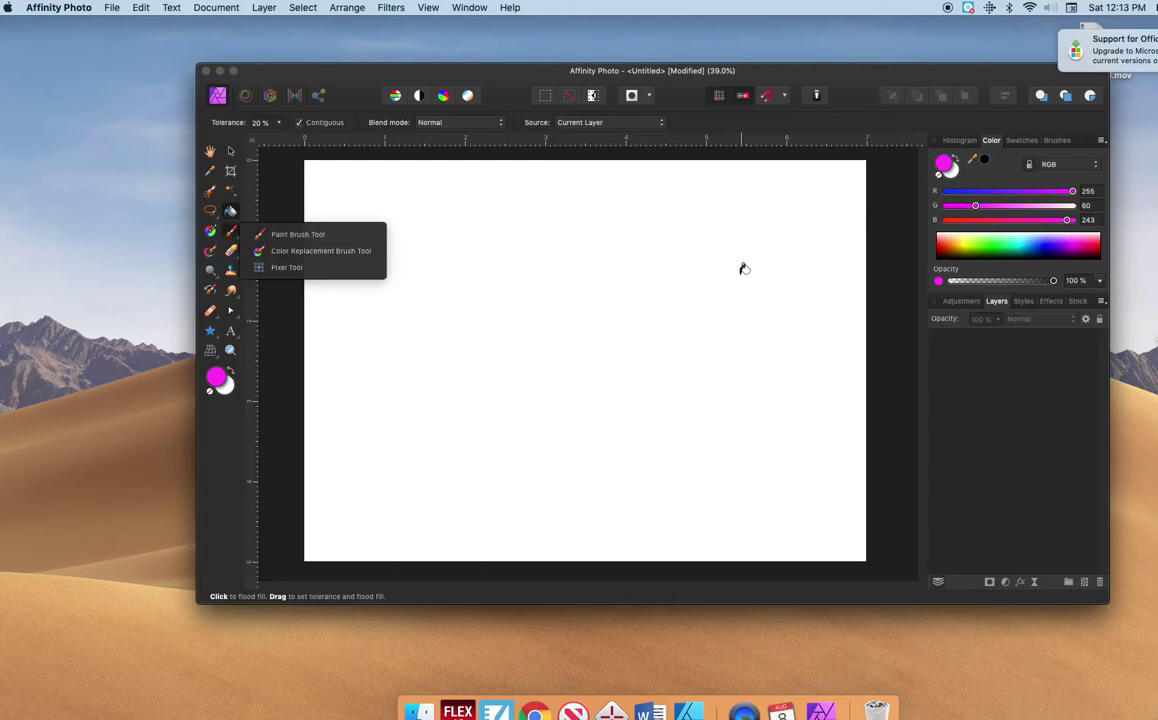
{"action": "left_click", "coordinate": [292, 234]}
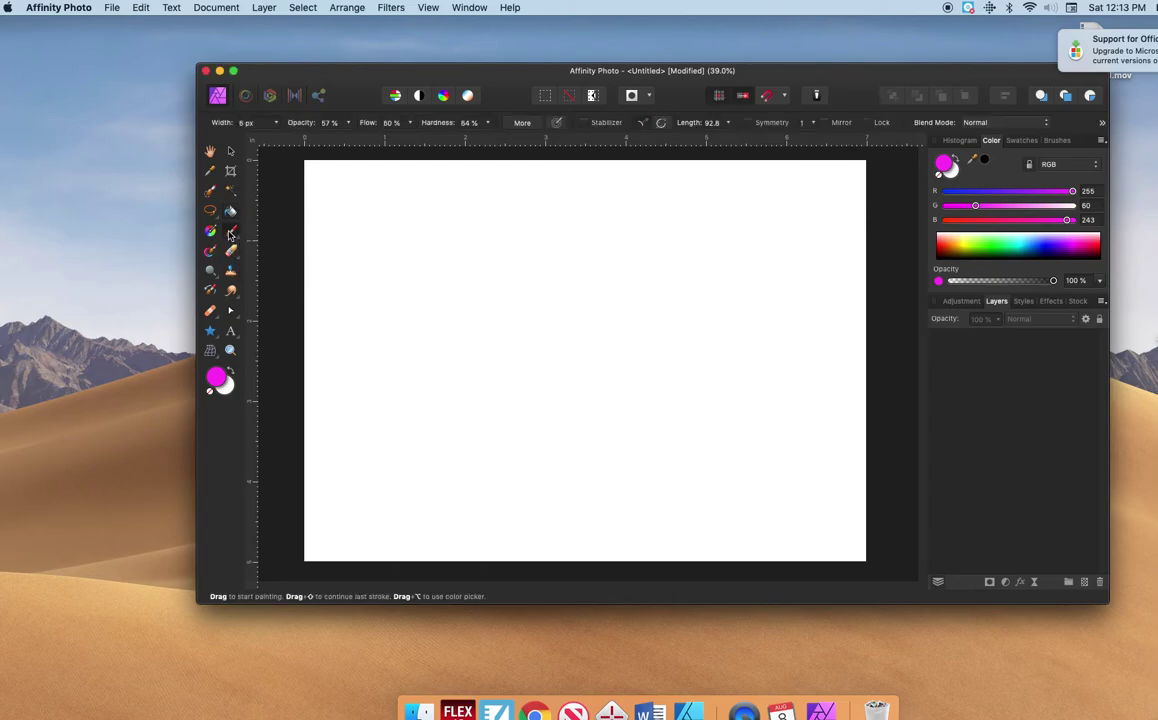
{"action": "left_click", "coordinate": [945, 256]}
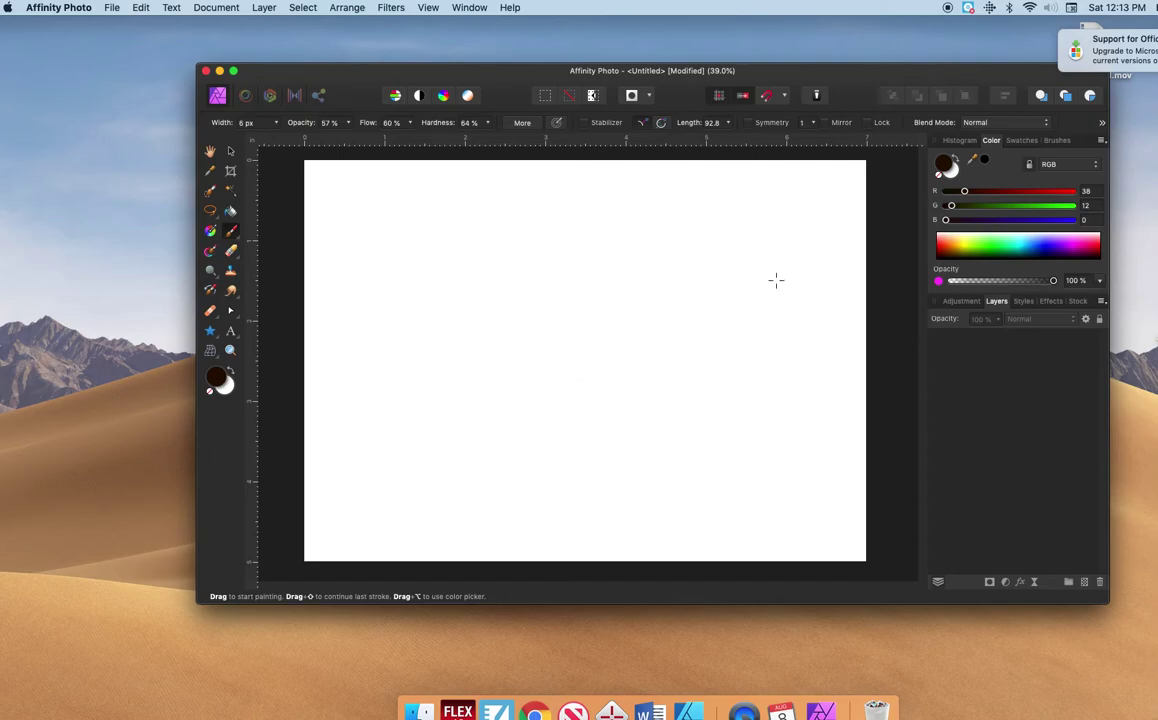
{"action": "mouse_move", "coordinate": [778, 292]}
{"action": "left_mouse_down"}
{"action": "mouse_move", "coordinate": [718, 238]}
{"action": "mouse_move", "coordinate": [654, 265]}
{"action": "mouse_move", "coordinate": [644, 422]}
{"action": "mouse_move", "coordinate": [687, 487]}
{"action": "mouse_move", "coordinate": [745, 502]}
{"action": "mouse_move", "coordinate": [757, 448]}
{"action": "mouse_move", "coordinate": [711, 405]}
{"action": "mouse_move", "coordinate": [690, 361]}
{"action": "mouse_move", "coordinate": [771, 321]}
{"action": "mouse_move", "coordinate": [778, 287]}
{"action": "left_mouse_up"}
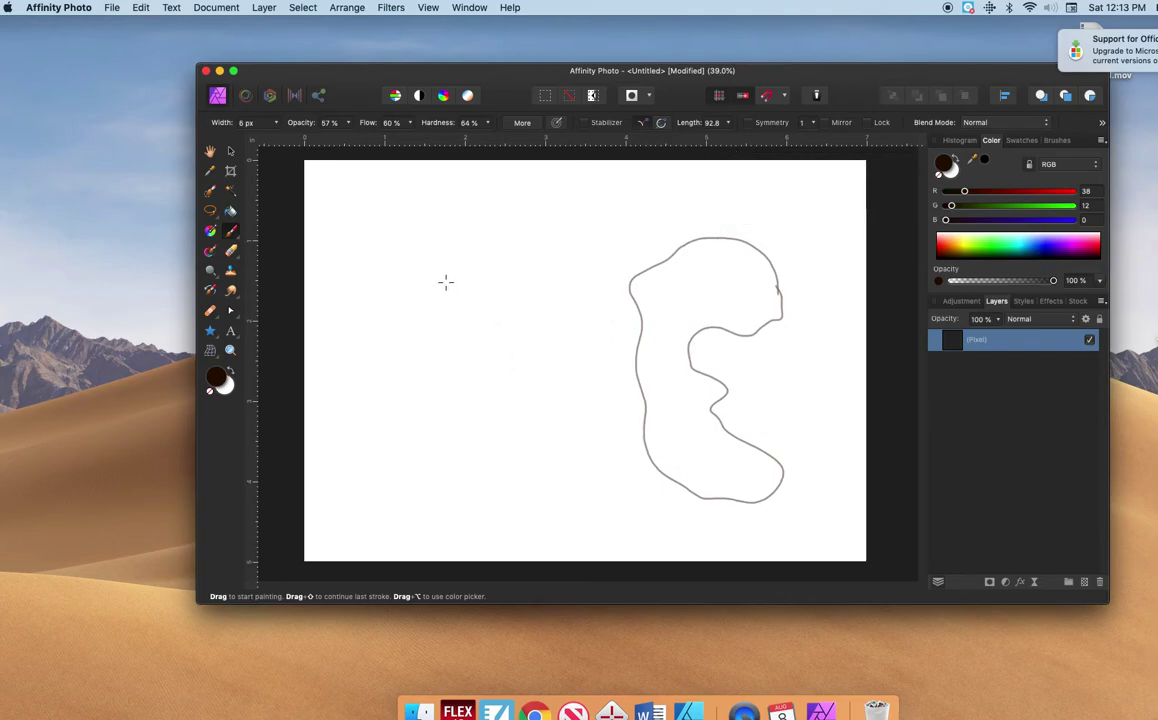
Draw touching outlines: a head shape, a joining shape, two rounded left shapes, a top tab and a small circle
{"action": "mouse_move", "coordinate": [465, 290]}
{"action": "left_mouse_down"}
{"action": "mouse_move", "coordinate": [404, 243]}
{"action": "mouse_move", "coordinate": [366, 266]}
{"action": "mouse_move", "coordinate": [359, 309]}
{"action": "mouse_move", "coordinate": [382, 347]}
{"action": "mouse_move", "coordinate": [431, 358]}
{"action": "mouse_move", "coordinate": [417, 321]}
{"action": "mouse_move", "coordinate": [467, 285]}
{"action": "left_mouse_up"}
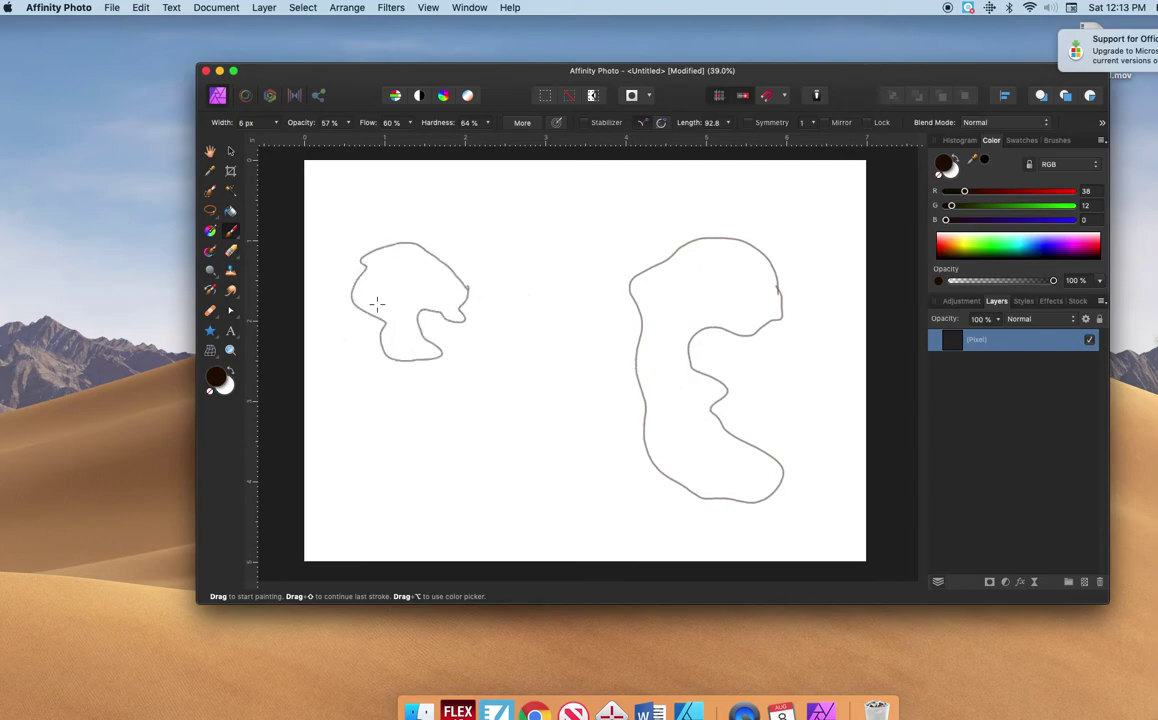
{"action": "mouse_move", "coordinate": [472, 347]}
{"action": "left_mouse_down"}
{"action": "mouse_move", "coordinate": [466, 389]}
{"action": "mouse_move", "coordinate": [511, 392]}
{"action": "mouse_move", "coordinate": [507, 343]}
{"action": "mouse_move", "coordinate": [487, 320]}
{"action": "mouse_move", "coordinate": [461, 318]}
{"action": "mouse_move", "coordinate": [474, 352]}
{"action": "mouse_move", "coordinate": [589, 447]}
{"action": "mouse_move", "coordinate": [640, 436]}
{"action": "mouse_move", "coordinate": [645, 424]}
{"action": "mouse_move", "coordinate": [596, 410]}
{"action": "mouse_move", "coordinate": [566, 378]}
{"action": "mouse_move", "coordinate": [522, 380]}
{"action": "left_mouse_up"}
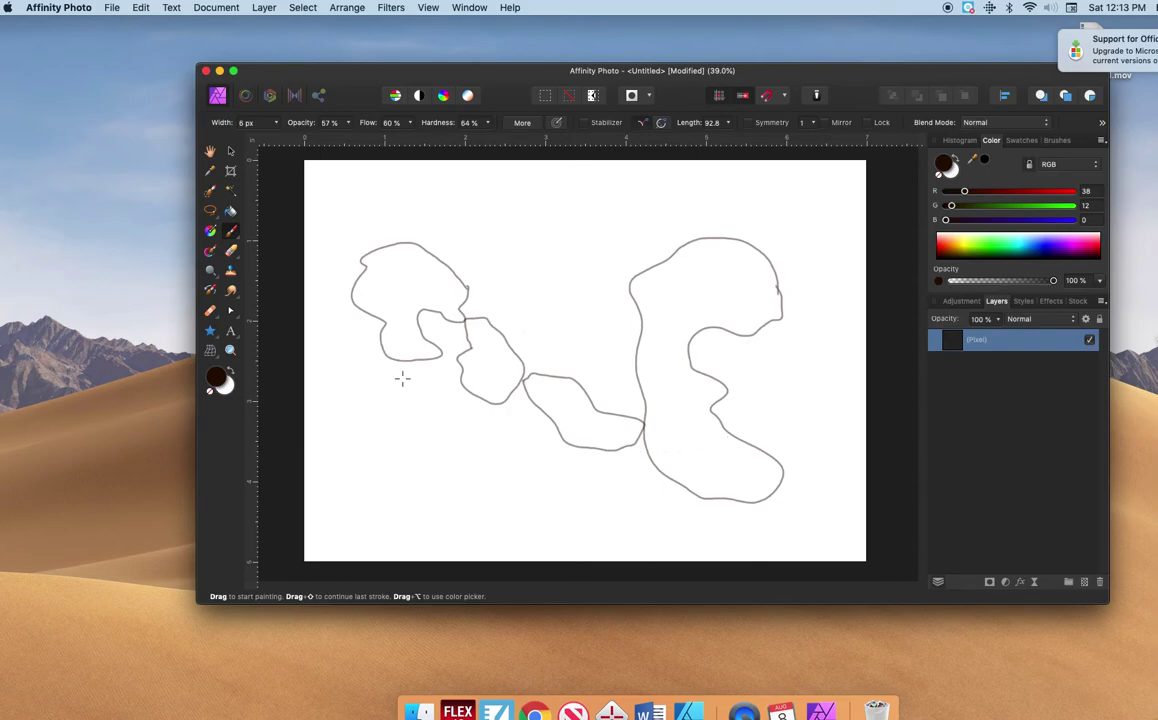
{"action": "mouse_move", "coordinate": [372, 366]}
{"action": "left_mouse_down"}
{"action": "mouse_move", "coordinate": [383, 426]}
{"action": "mouse_move", "coordinate": [439, 412]}
{"action": "mouse_move", "coordinate": [416, 364]}
{"action": "mouse_move", "coordinate": [386, 356]}
{"action": "left_mouse_up"}
{"action": "mouse_move", "coordinate": [398, 447]}
{"action": "left_mouse_down"}
{"action": "mouse_move", "coordinate": [366, 434]}
{"action": "mouse_move", "coordinate": [345, 458]}
{"action": "mouse_move", "coordinate": [357, 493]}
{"action": "mouse_move", "coordinate": [393, 507]}
{"action": "mouse_move", "coordinate": [393, 448]}
{"action": "left_mouse_up"}
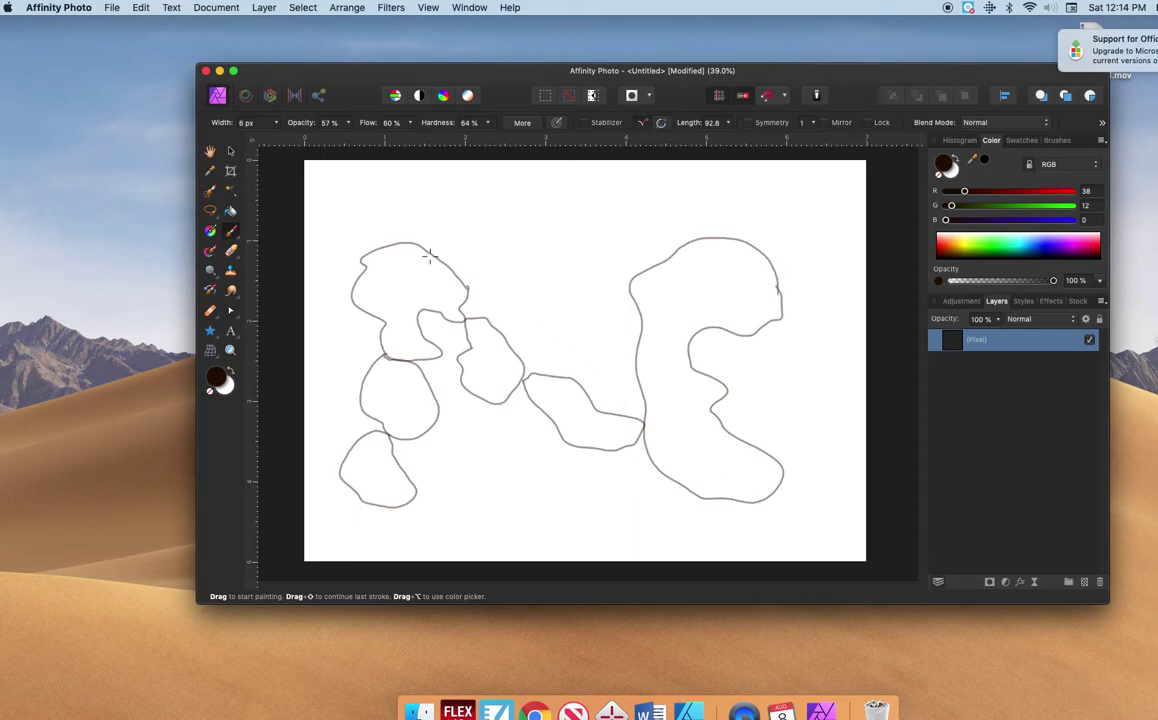
{"action": "mouse_move", "coordinate": [412, 241]}
{"action": "left_mouse_down"}
{"action": "mouse_move", "coordinate": [415, 226]}
{"action": "mouse_move", "coordinate": [452, 260]}
{"action": "left_mouse_up"}
{"action": "mouse_move", "coordinate": [625, 449]}
{"action": "left_mouse_down"}
{"action": "mouse_move", "coordinate": [615, 488]}
{"action": "mouse_move", "coordinate": [641, 452]}
{"action": "left_mouse_up"}
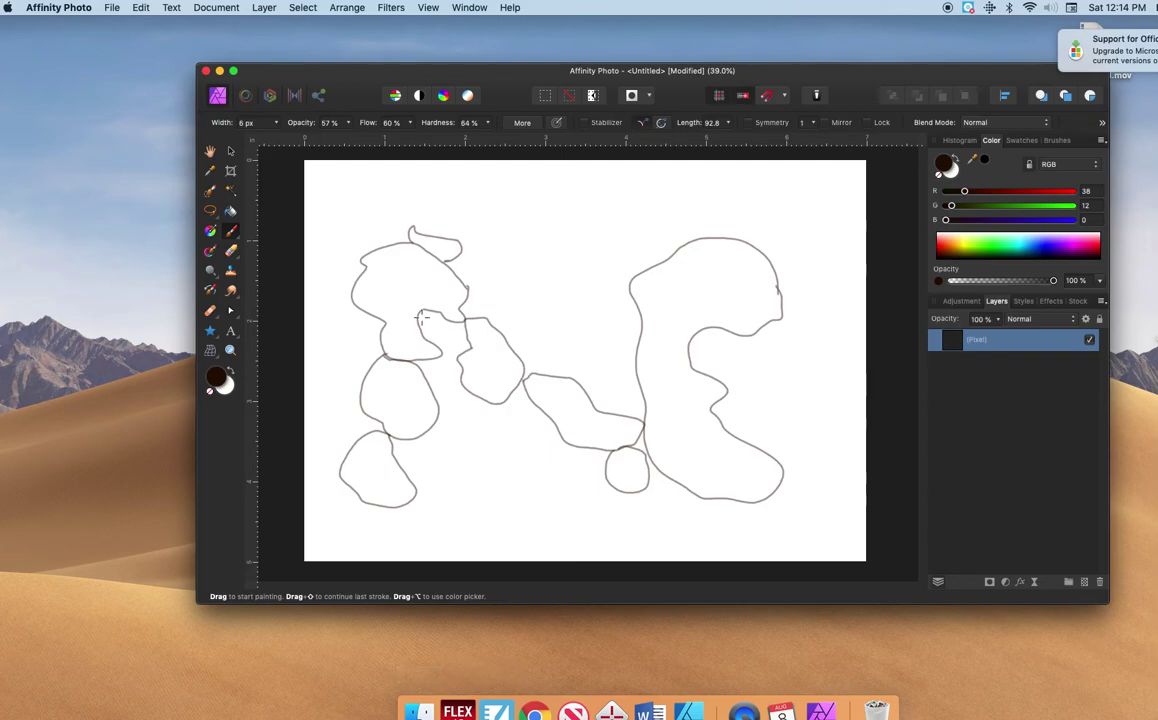
Flood-fill the C shape, left rounded shape and top tab green; head and small circle orange
{"action": "left_click", "coordinate": [230, 211]}
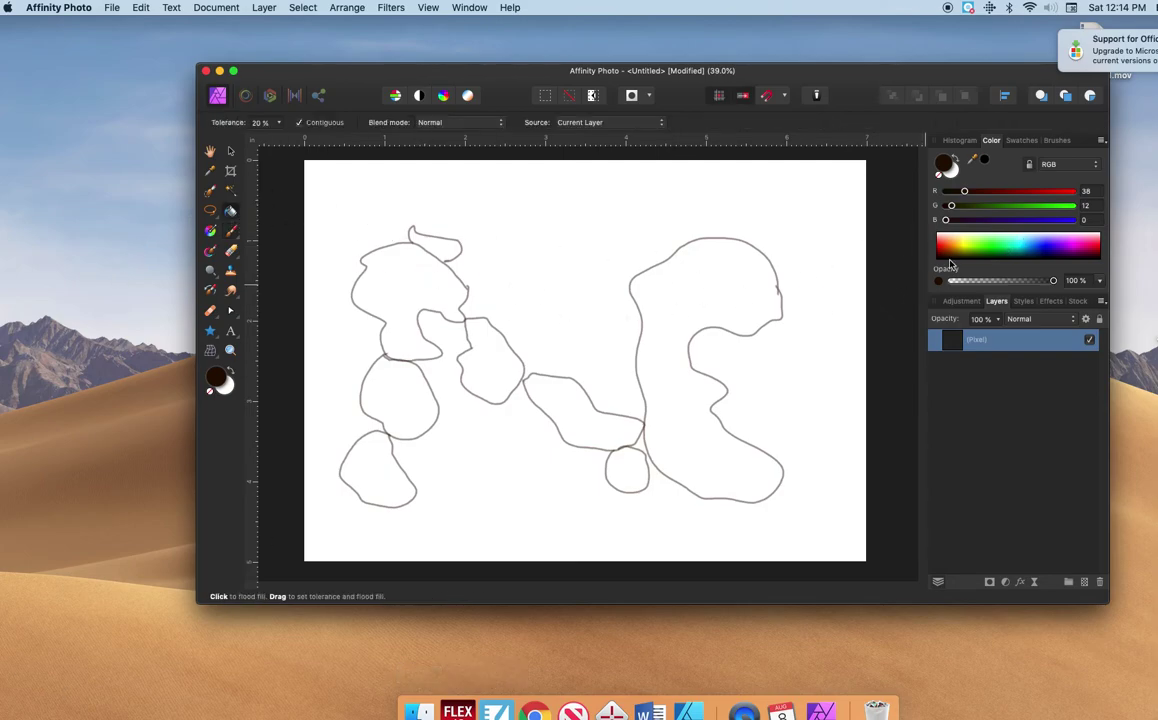
{"action": "left_click", "coordinate": [734, 295]}
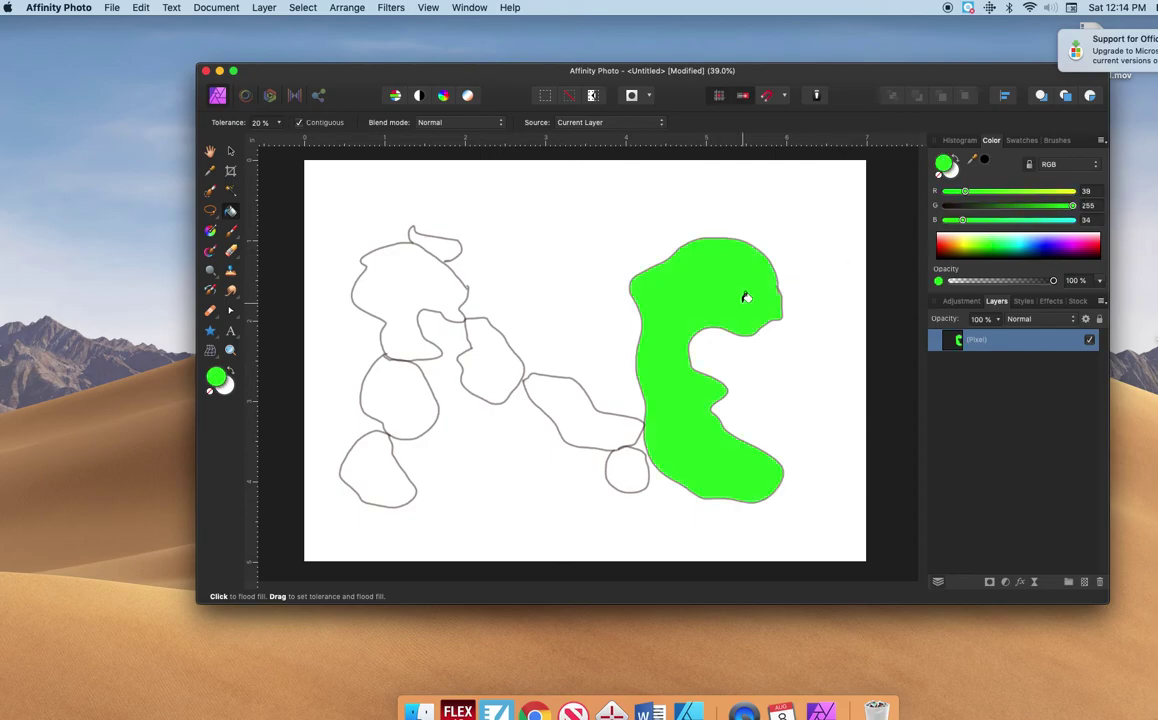
{"action": "left_click", "coordinate": [401, 396]}
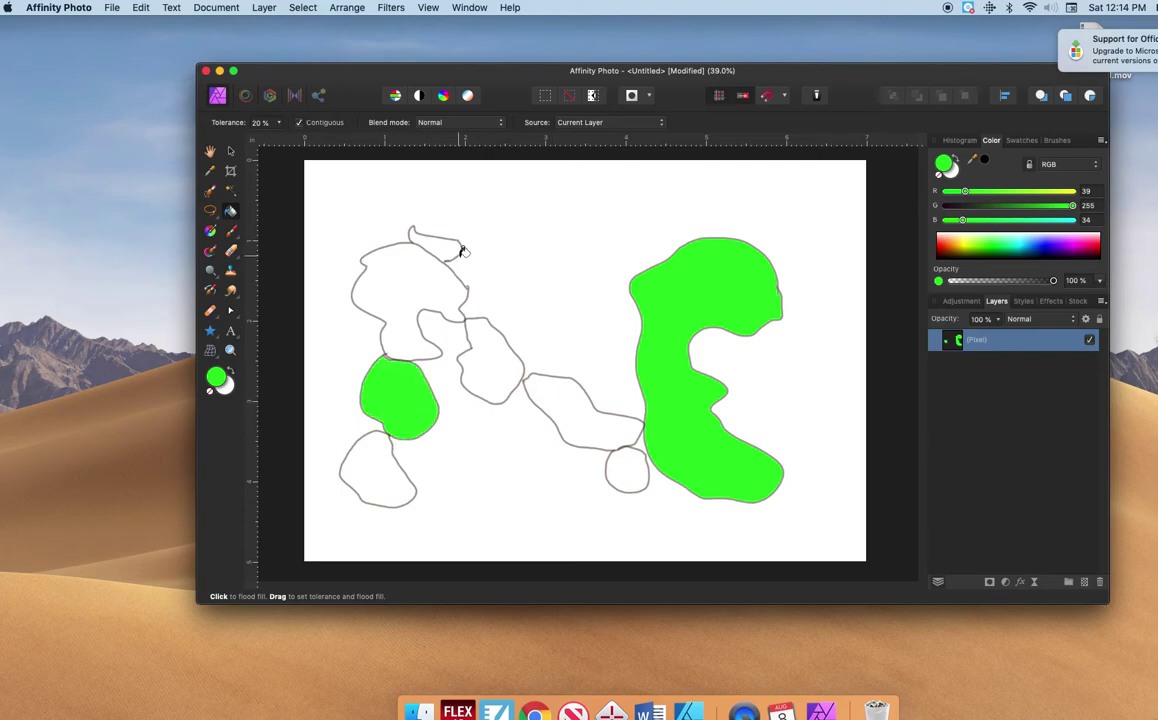
{"action": "left_click", "coordinate": [428, 243]}
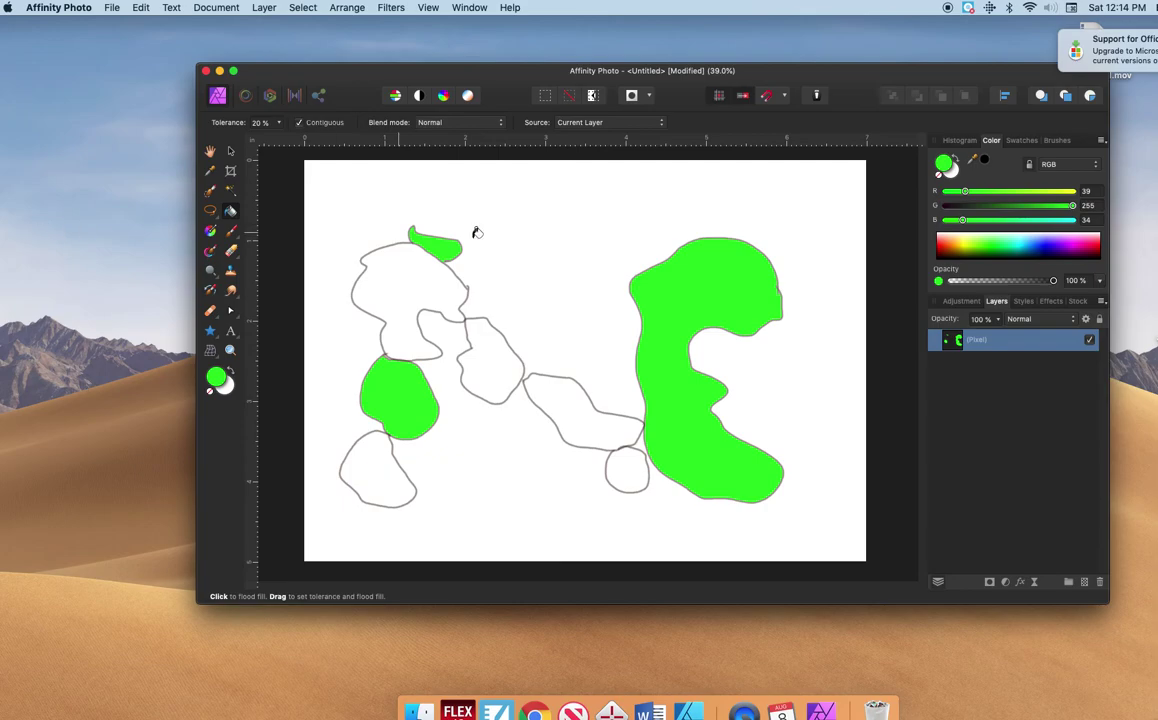
{"action": "left_click", "coordinate": [952, 246]}
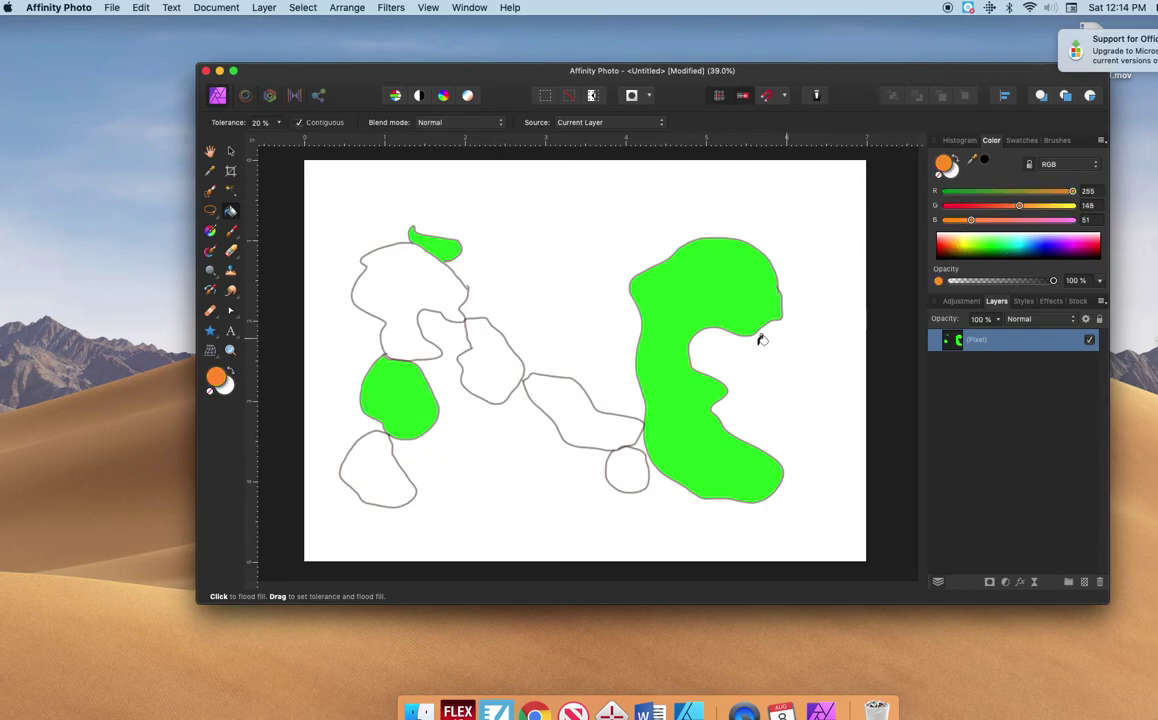
{"action": "left_click", "coordinate": [411, 300]}
{"action": "left_click", "coordinate": [628, 465]}
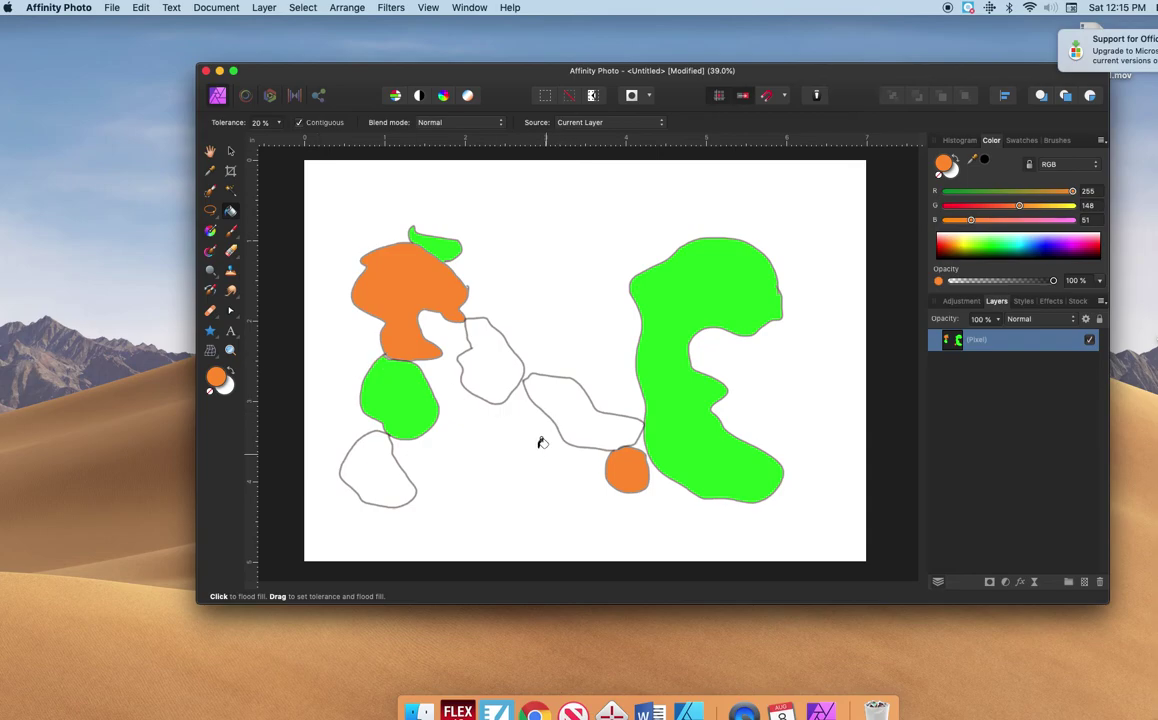
Paint a small loop right of the green C shape and fill it orange
{"action": "left_click", "coordinate": [231, 233]}
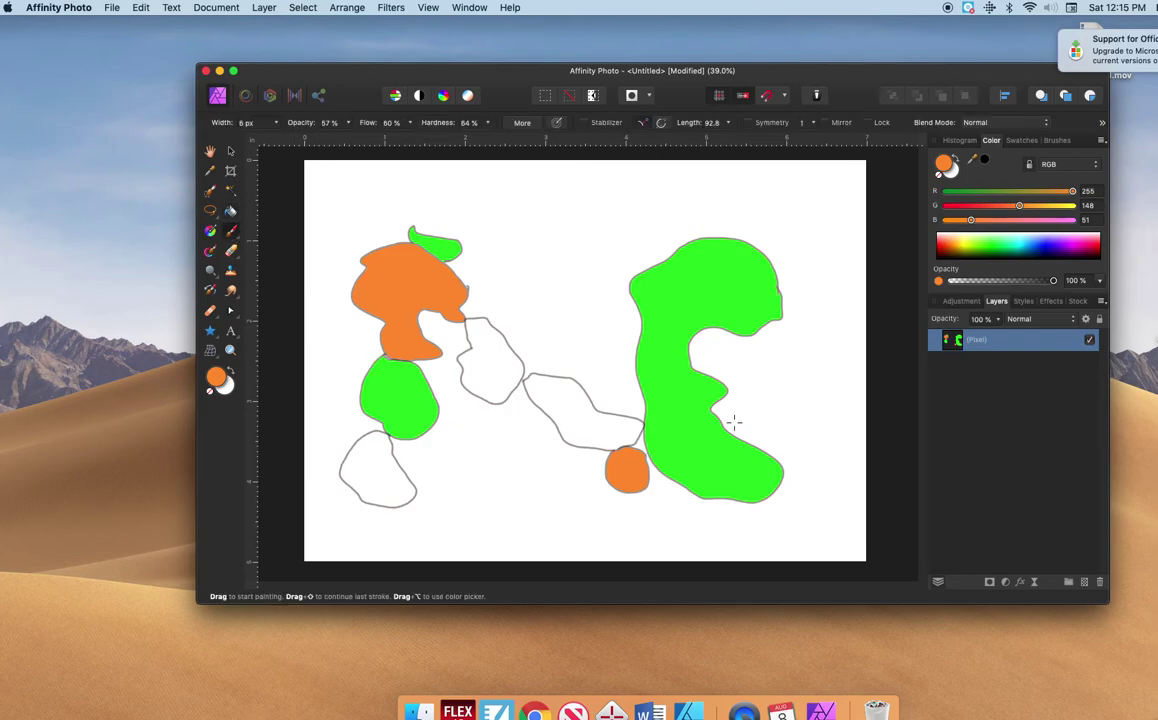
{"action": "mouse_move", "coordinate": [734, 421]}
{"action": "left_mouse_down"}
{"action": "mouse_move", "coordinate": [767, 438]}
{"action": "mouse_move", "coordinate": [734, 424]}
{"action": "left_mouse_up"}
{"action": "left_click", "coordinate": [231, 211]}
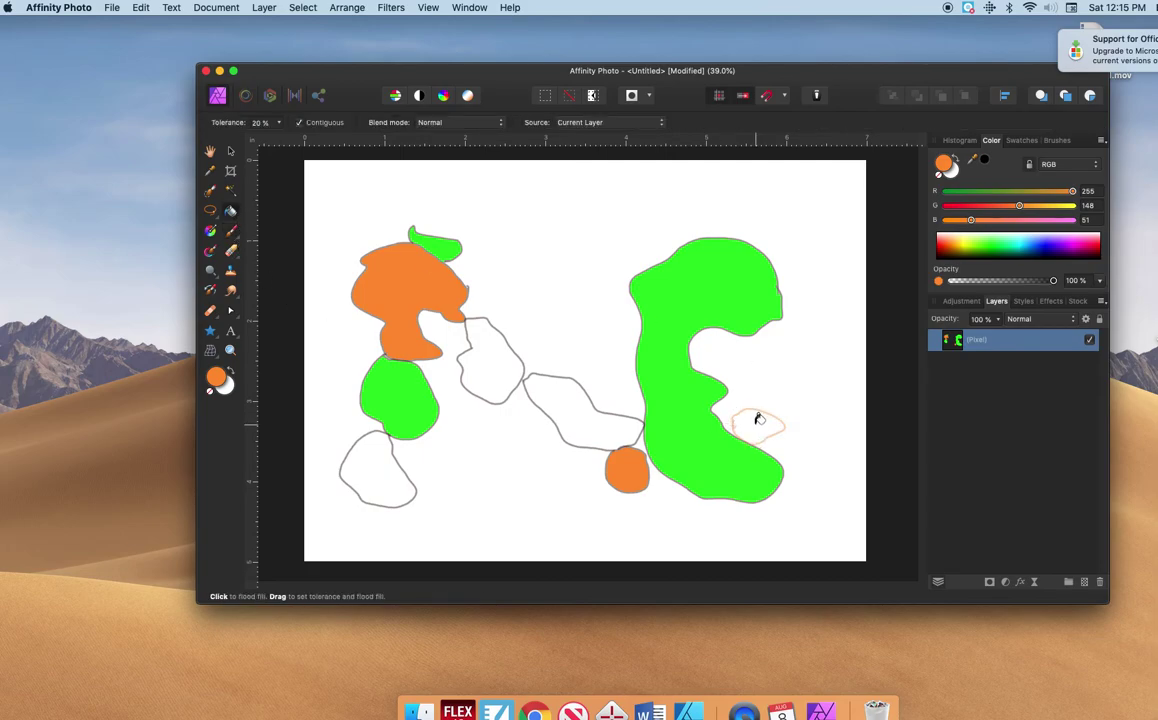
{"action": "left_click", "coordinate": [757, 420]}
Fill the middle-left, bottom-left and middle connecting outlines blue
{"action": "left_click", "coordinate": [1034, 250]}
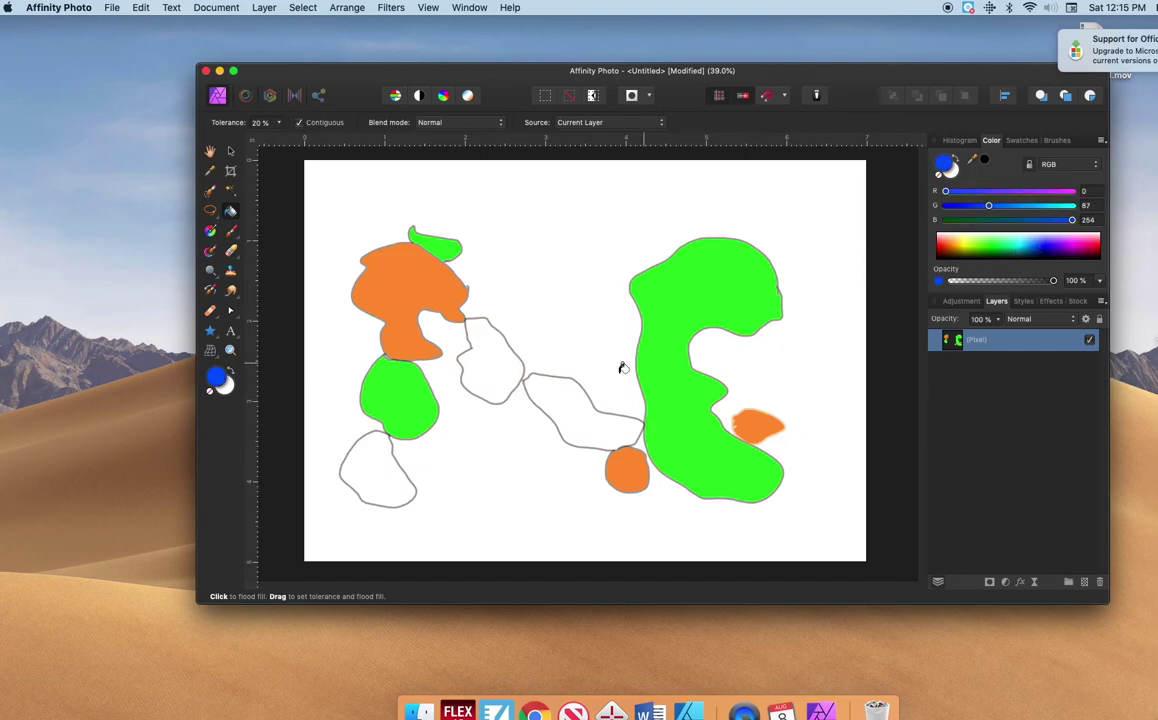
{"action": "left_click", "coordinate": [475, 350]}
{"action": "left_click", "coordinate": [383, 468]}
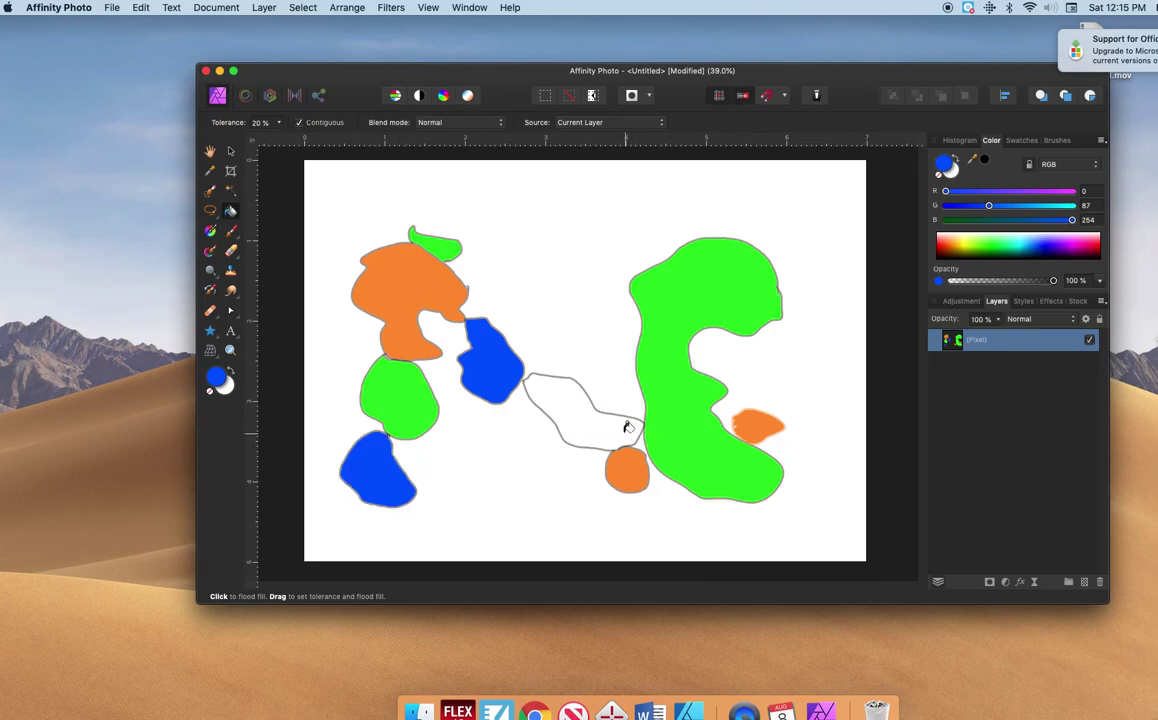
{"action": "left_click", "coordinate": [568, 388]}
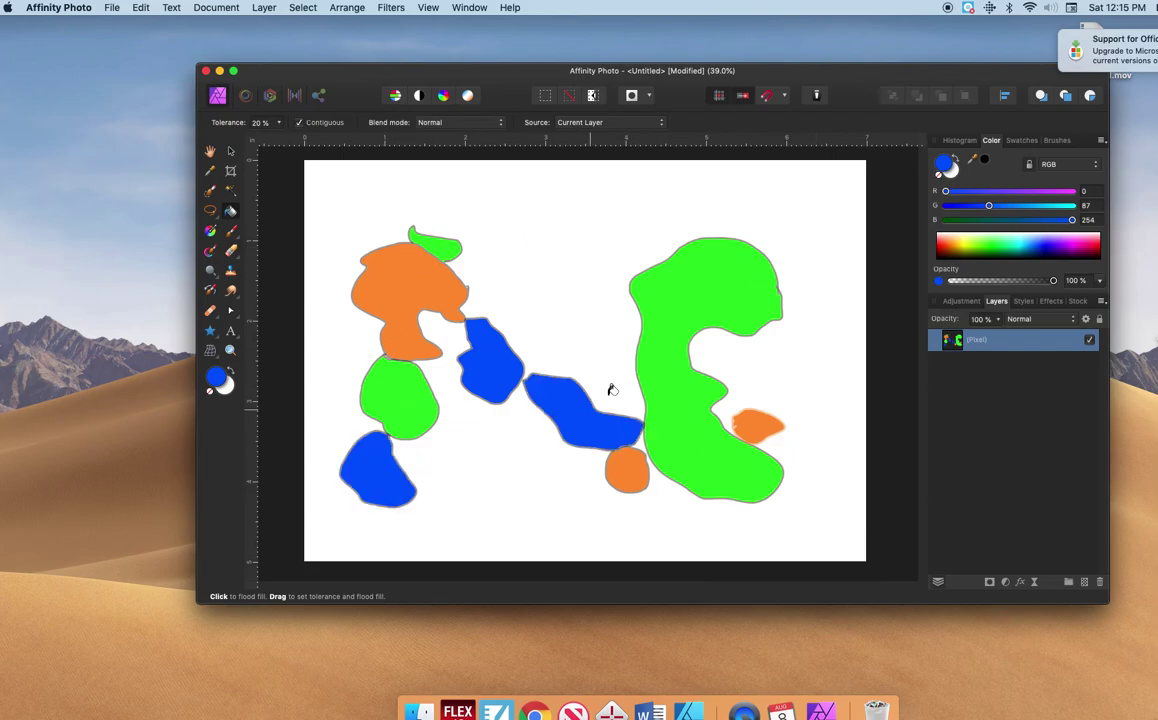